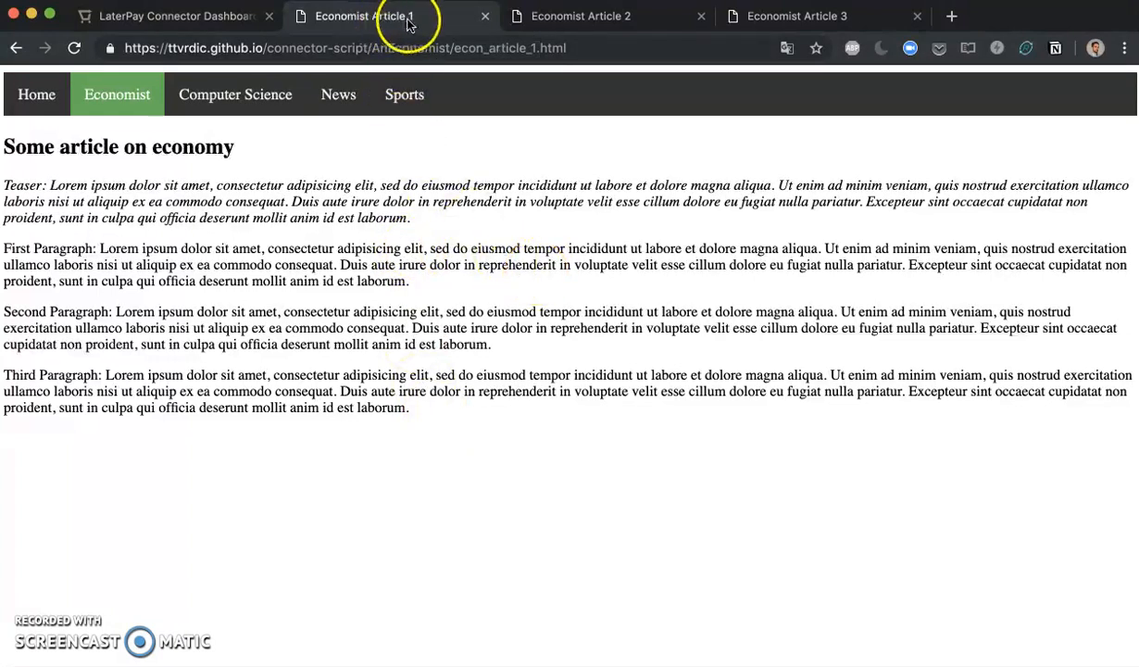
Look through the Economist Article 1, 2 and 3 pages to check how their content is displayed.
{"action": "left_click", "coordinate": [593, 19]}
{"action": "left_click", "coordinate": [755, 18]}
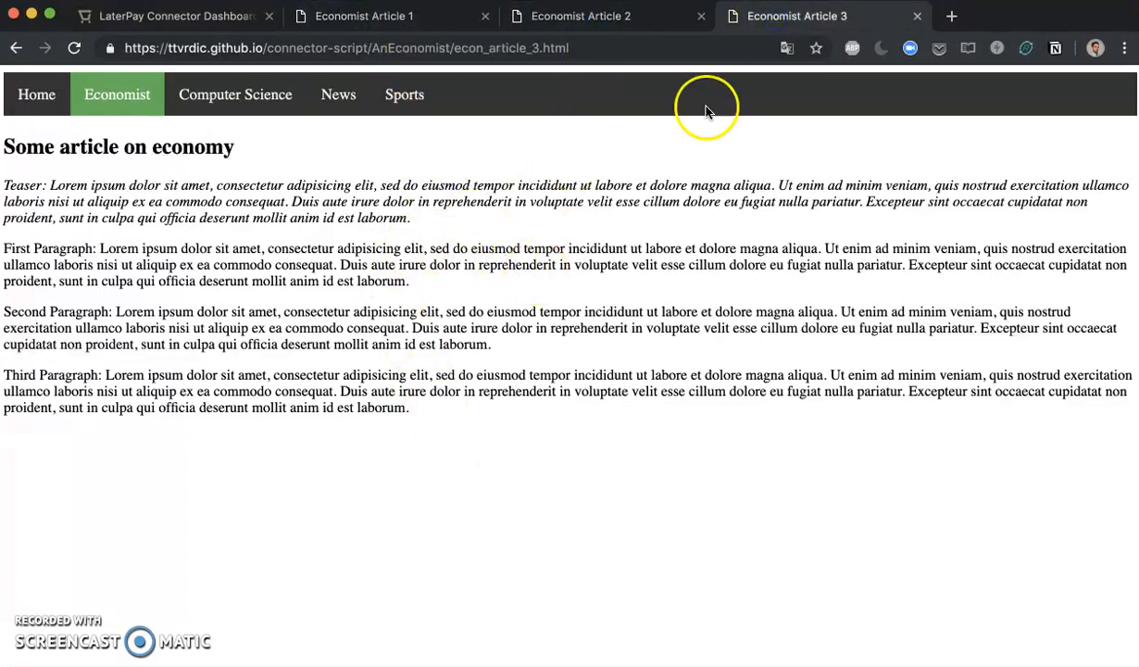
{"action": "left_click", "coordinate": [583, 18]}
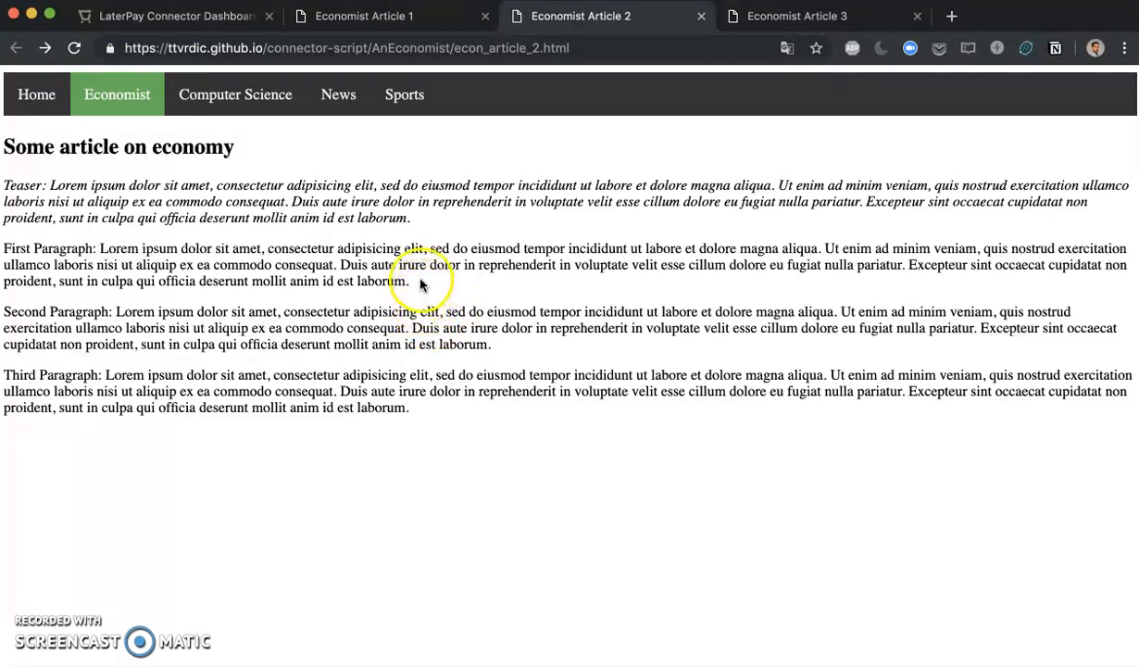
{"action": "left_click", "coordinate": [405, 27]}
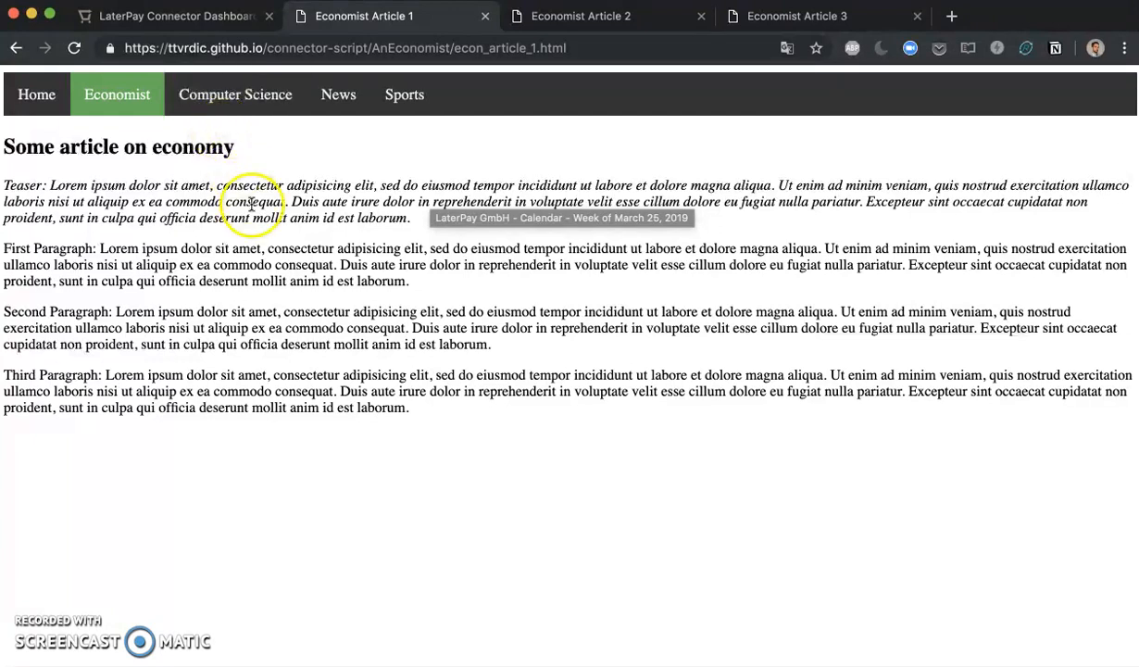
Switch to the text editor and examine the laterpay-connector JSON script and its articleId value in the Economist Article 2 source.
{"action": "key", "text": "super+Tab"}
{"action": "key", "text": "super+Tab"}
{"action": "key", "text": "super+Tab"}
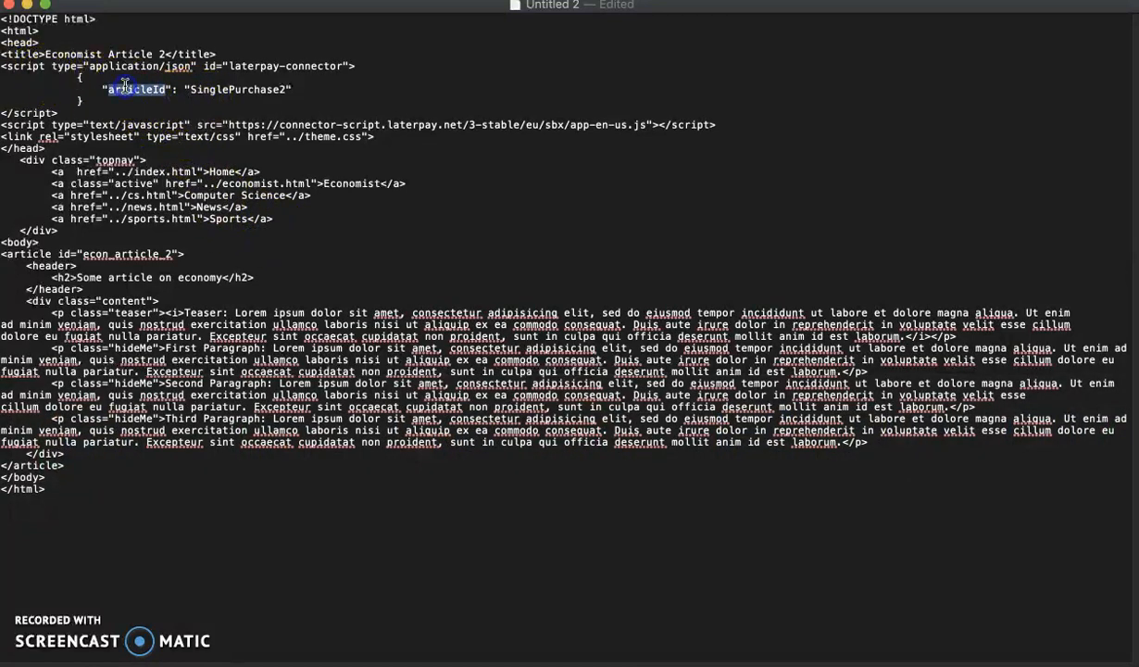
{"action": "left_click", "coordinate": [10, 66]}
{"action": "left_click_drag", "start_coordinate": [28, 69], "coordinate": [59, 111]}
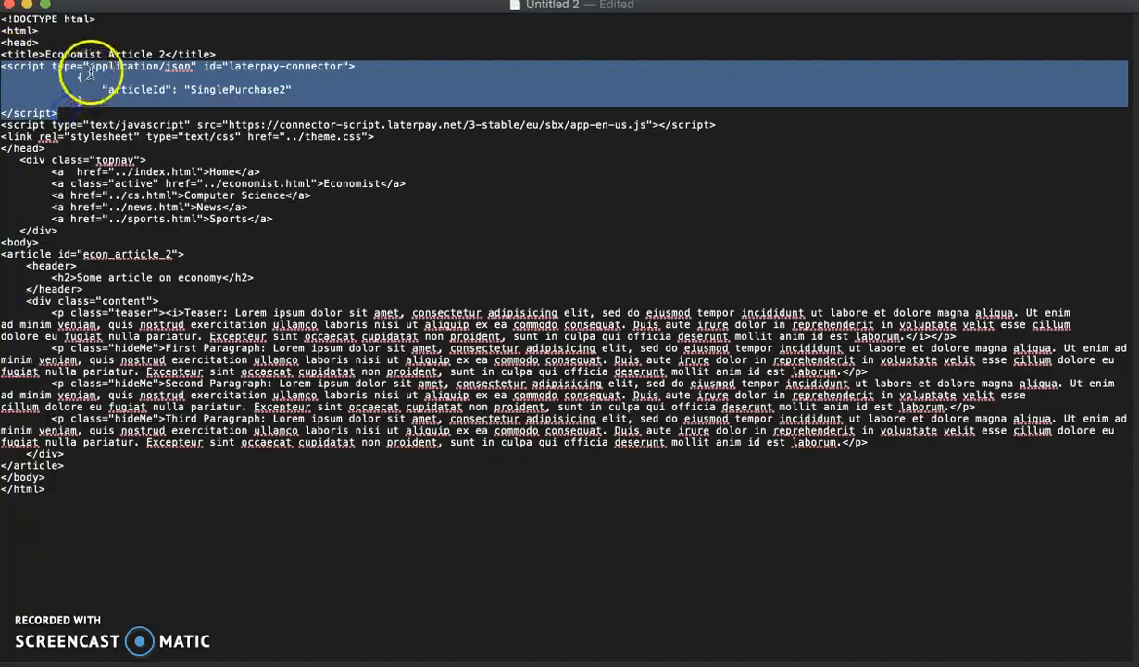
{"action": "left_click", "coordinate": [176, 67]}
{"action": "left_click_drag", "start_coordinate": [230, 66], "coordinate": [349, 63]}
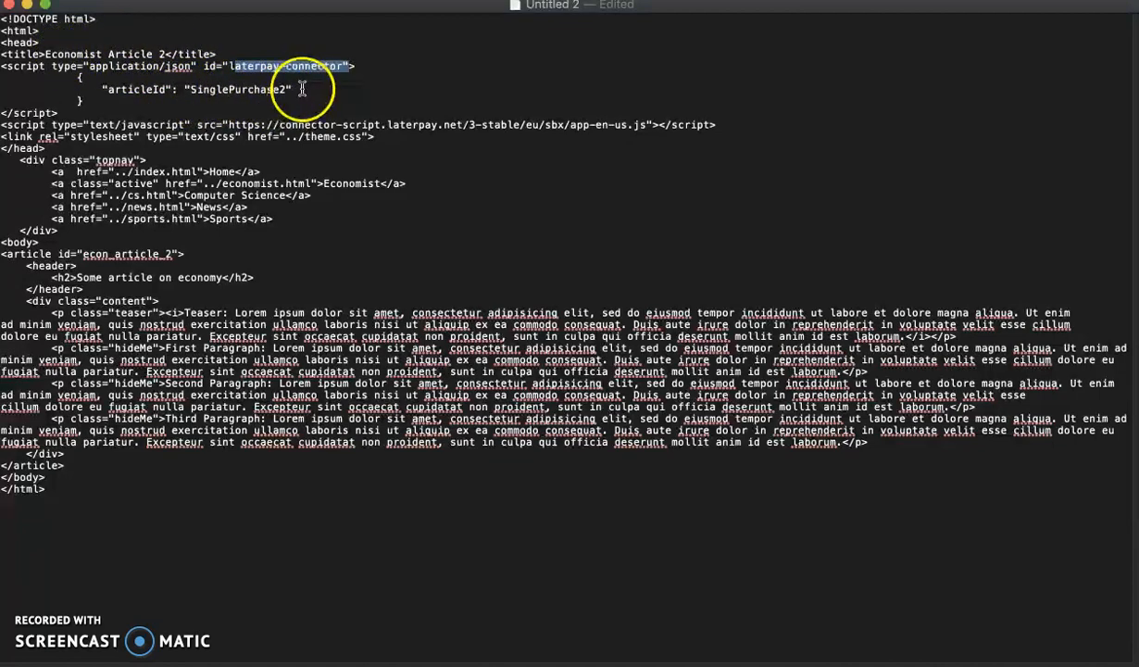
{"action": "double_click", "coordinate": [236, 89]}
{"action": "key", "text": "super+c"}
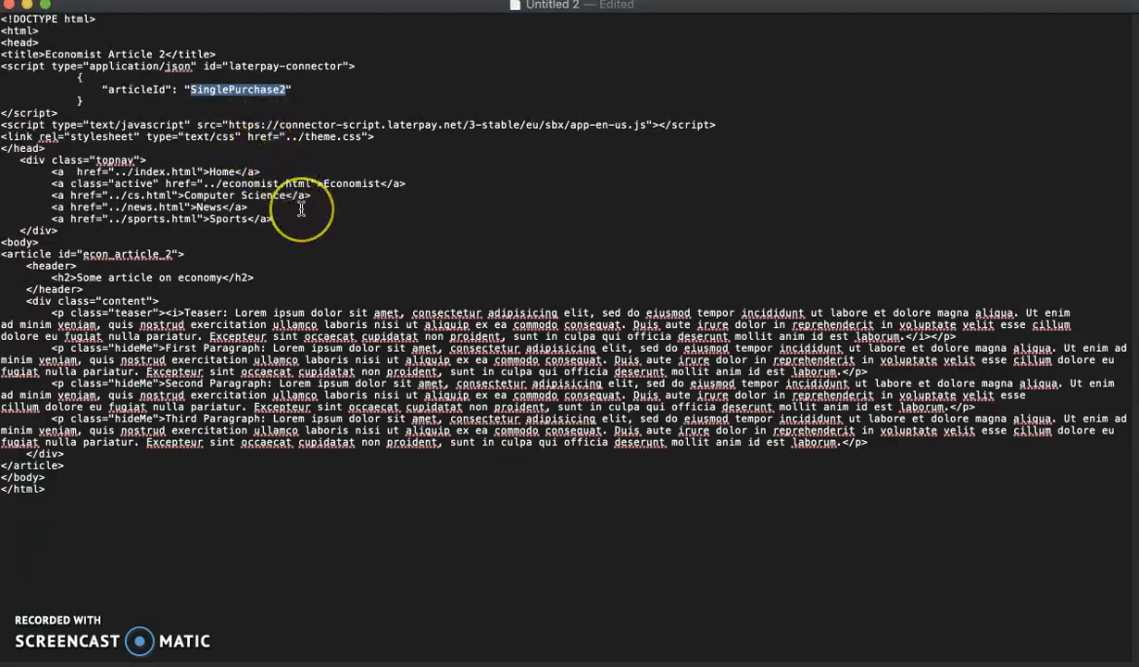
Switch to the LaterPay Connector dashboard in the browser and start a new single purchase titled SinglePurchase1.
{"action": "key", "text": "super+Tab"}
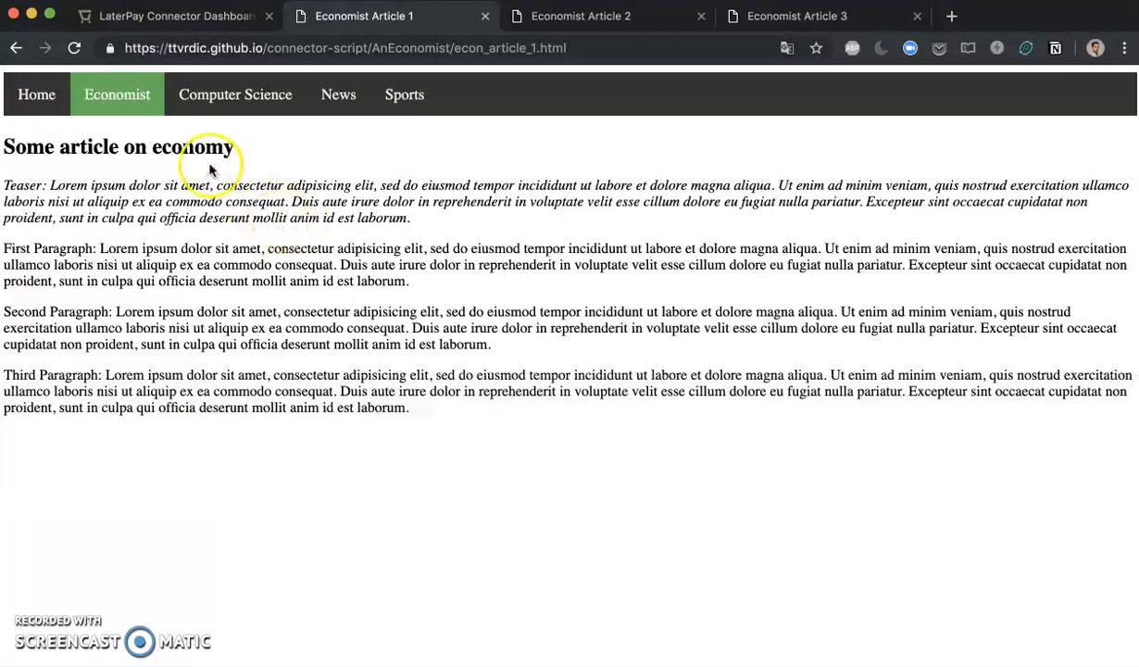
{"action": "left_click", "coordinate": [181, 17]}
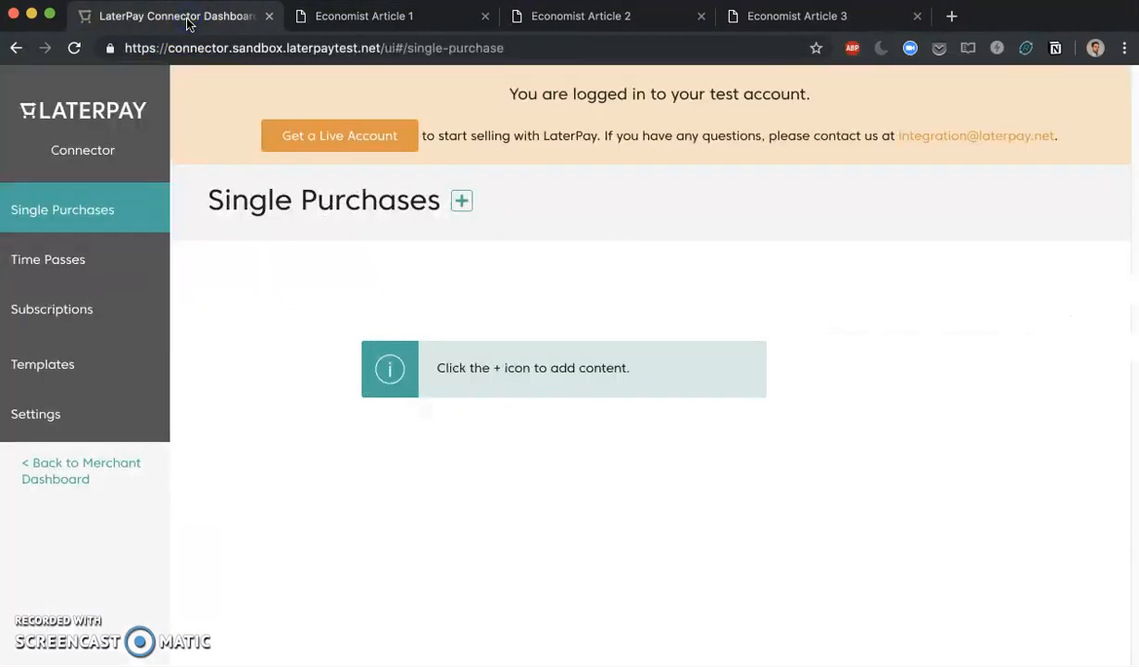
{"action": "left_click", "coordinate": [460, 202]}
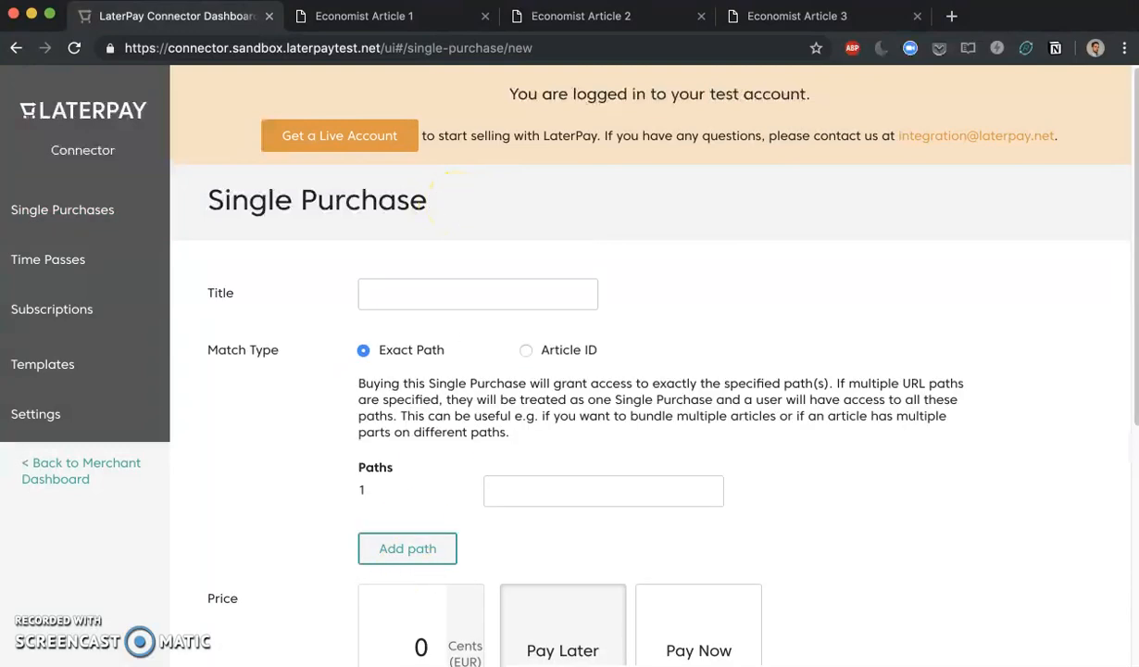
{"action": "left_click", "coordinate": [427, 292]}
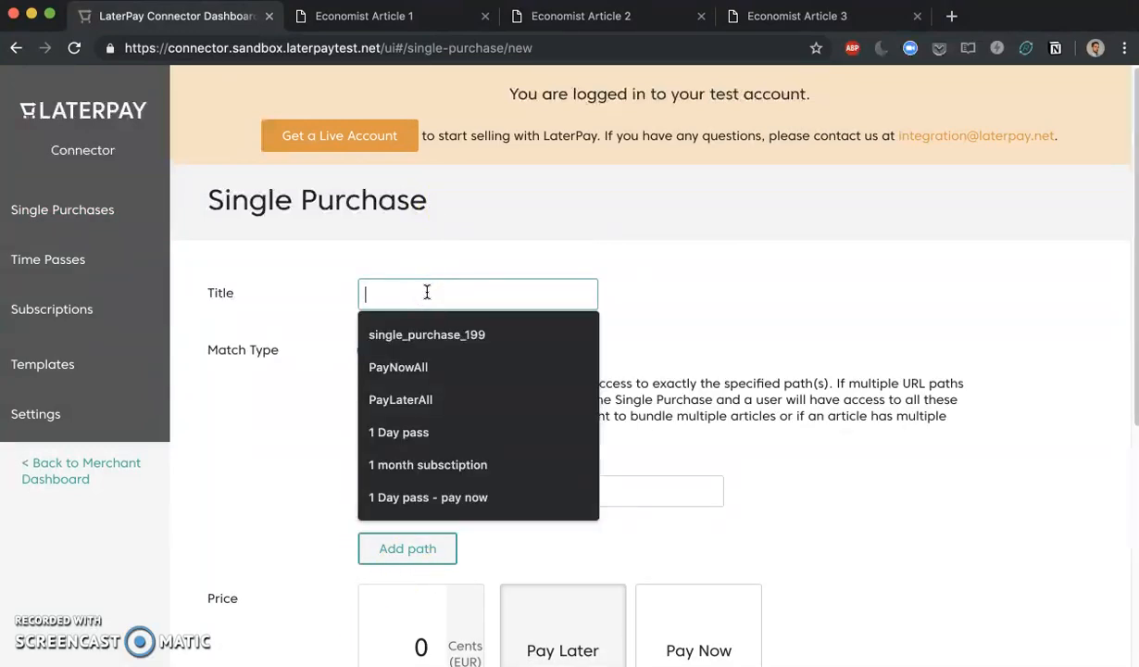
{"action": "type", "text": "SinglePurchase1"}
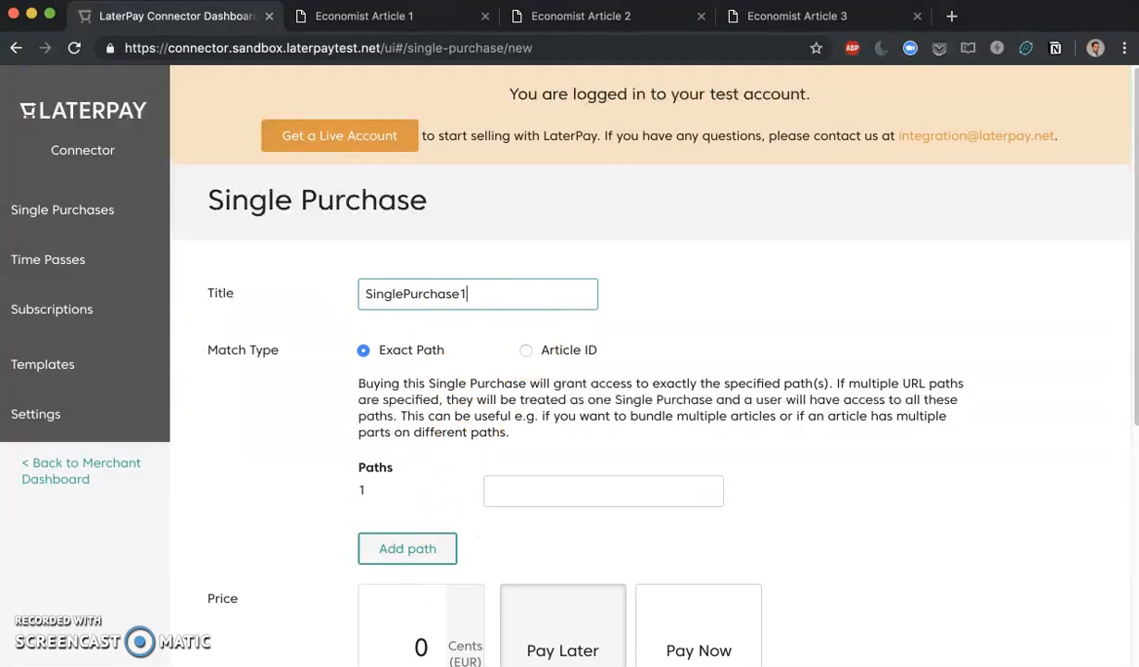
Match the new single purchase by Article ID, using SinglePurchase1 as the ID.
{"action": "left_click", "coordinate": [527, 351]}
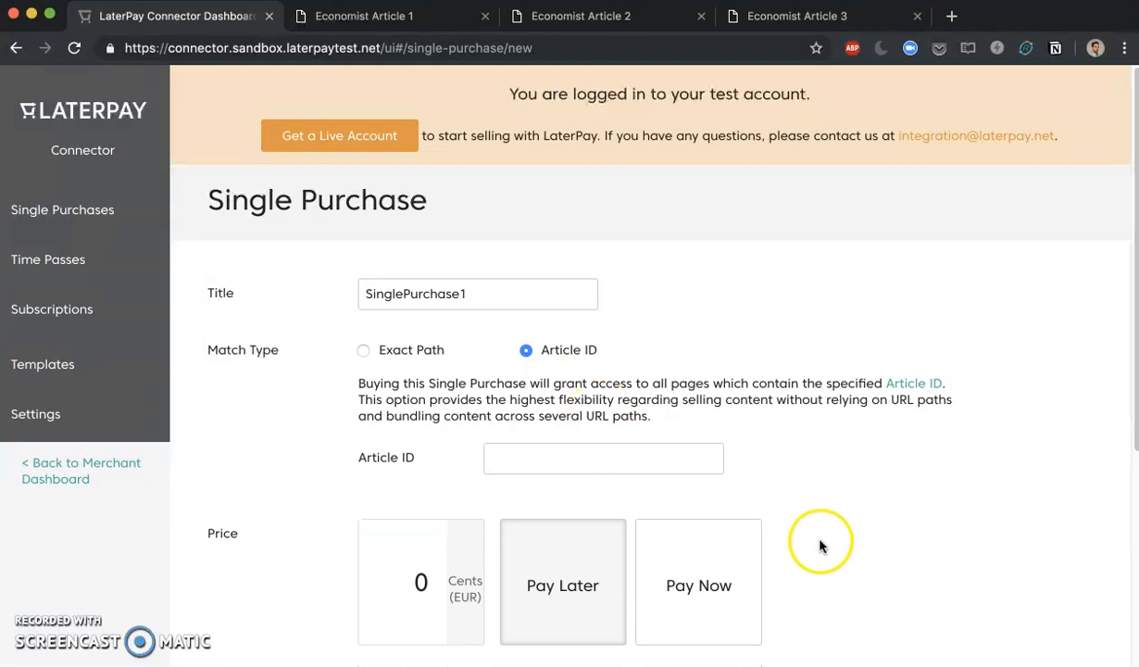
{"action": "left_click", "coordinate": [604, 461]}
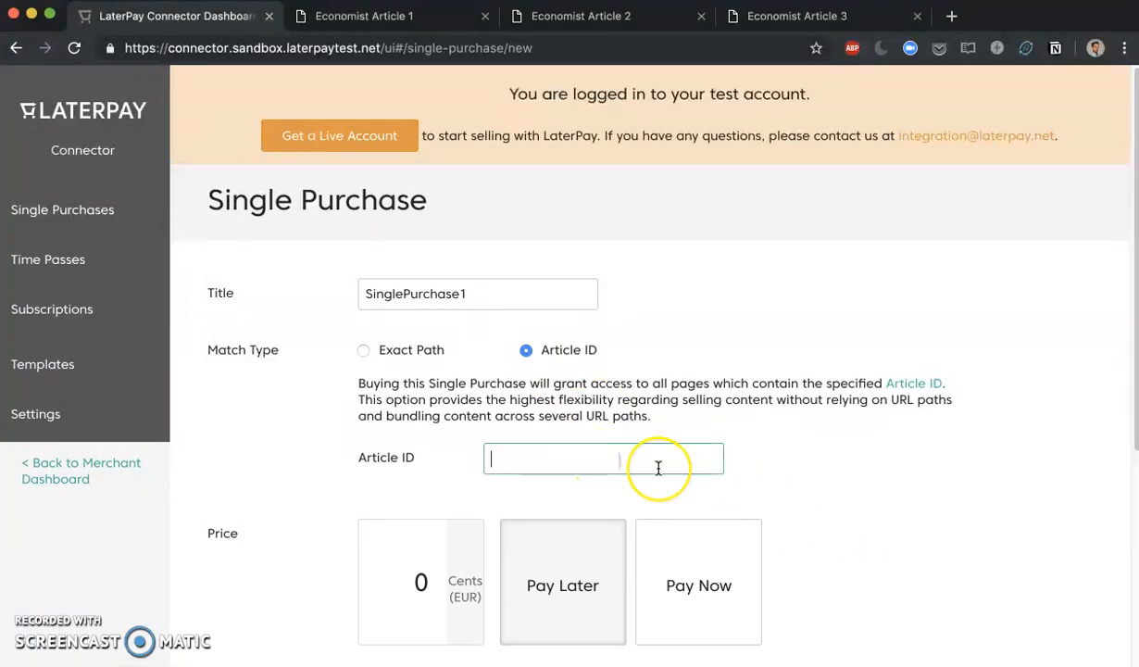
{"action": "key", "text": "super+v"}
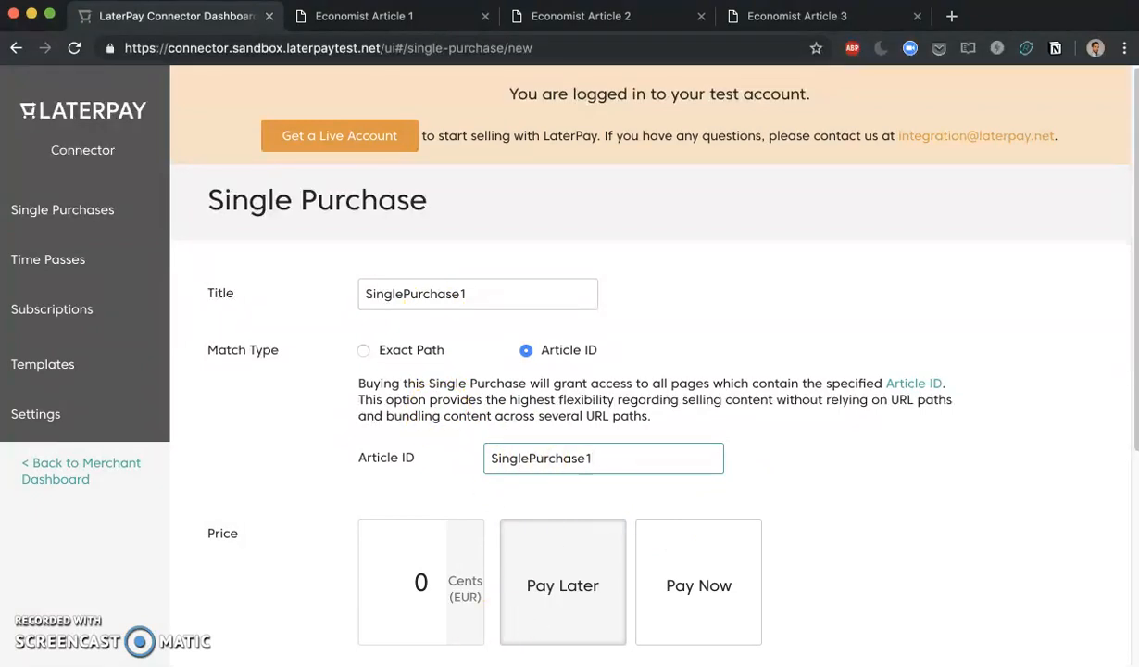
Set the price to 20 cents, select the single_purchase_199_template and save the single purchase.
{"action": "left_click", "coordinate": [381, 590]}
{"action": "left_click", "coordinate": [428, 19]}
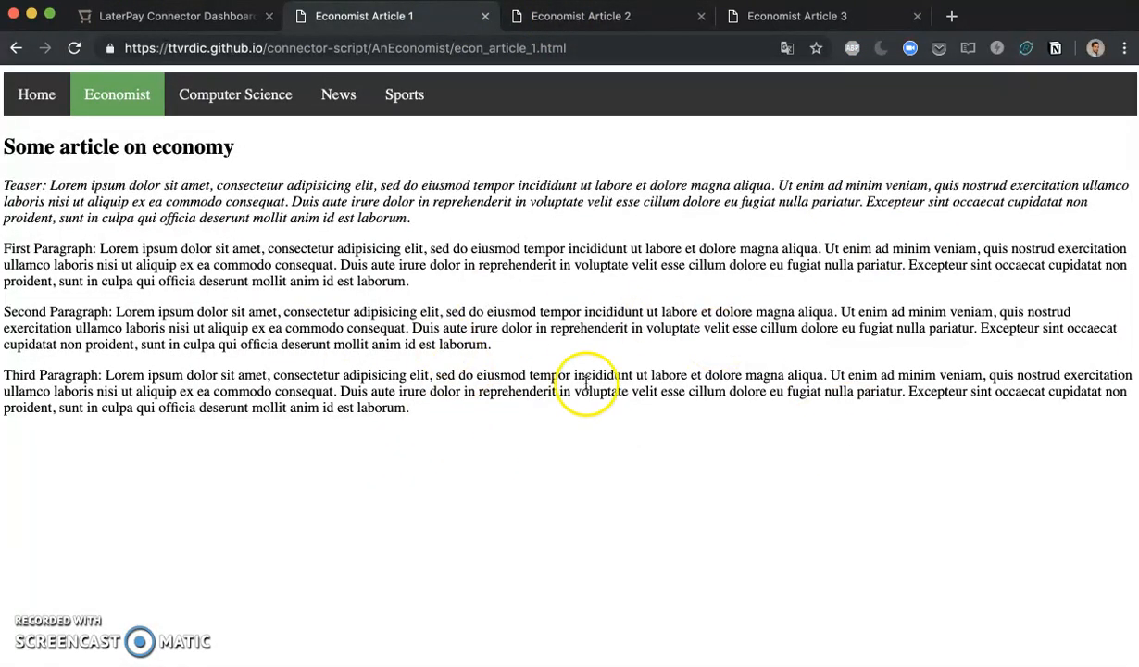
{"action": "left_click", "coordinate": [148, 19]}
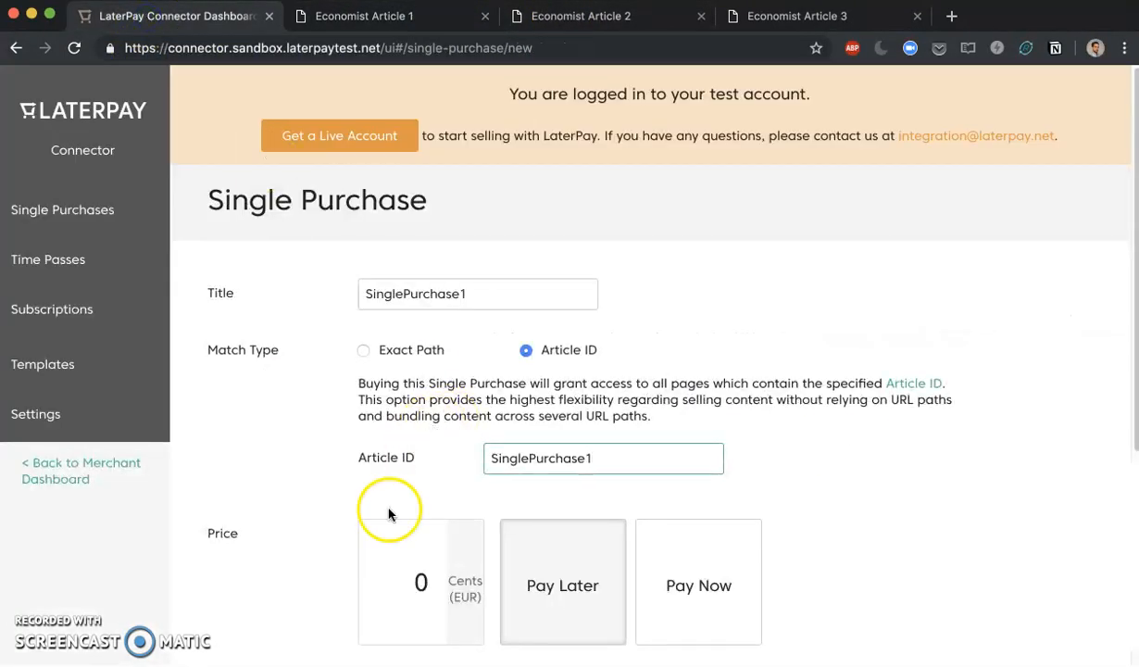
{"action": "left_click", "coordinate": [380, 580]}
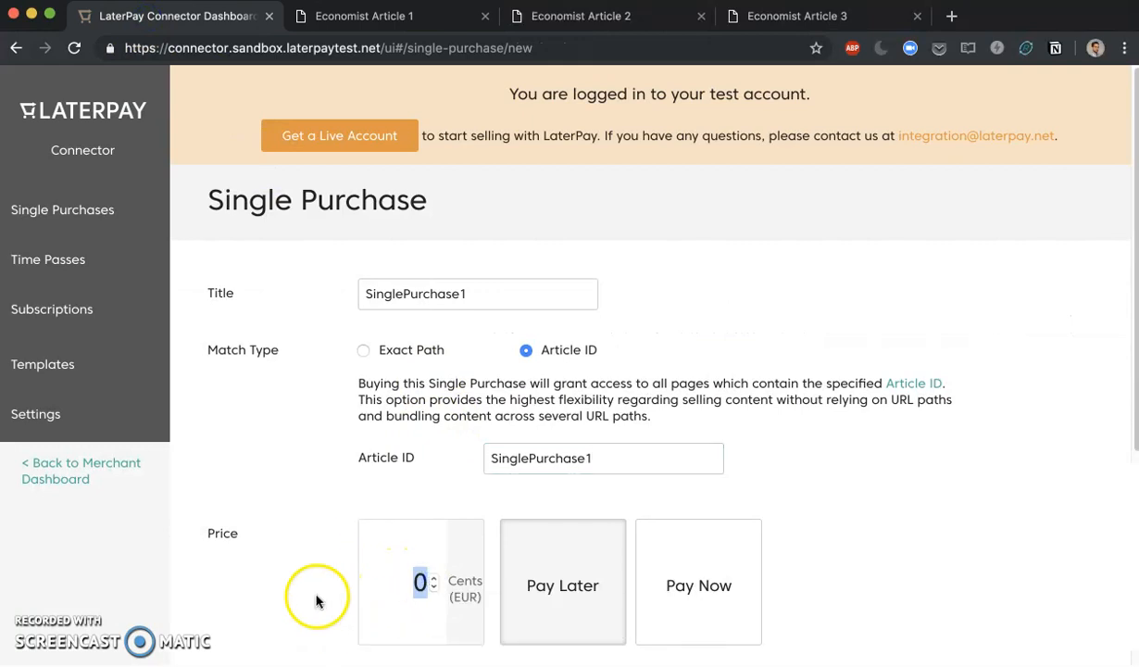
{"action": "type", "text": "20"}
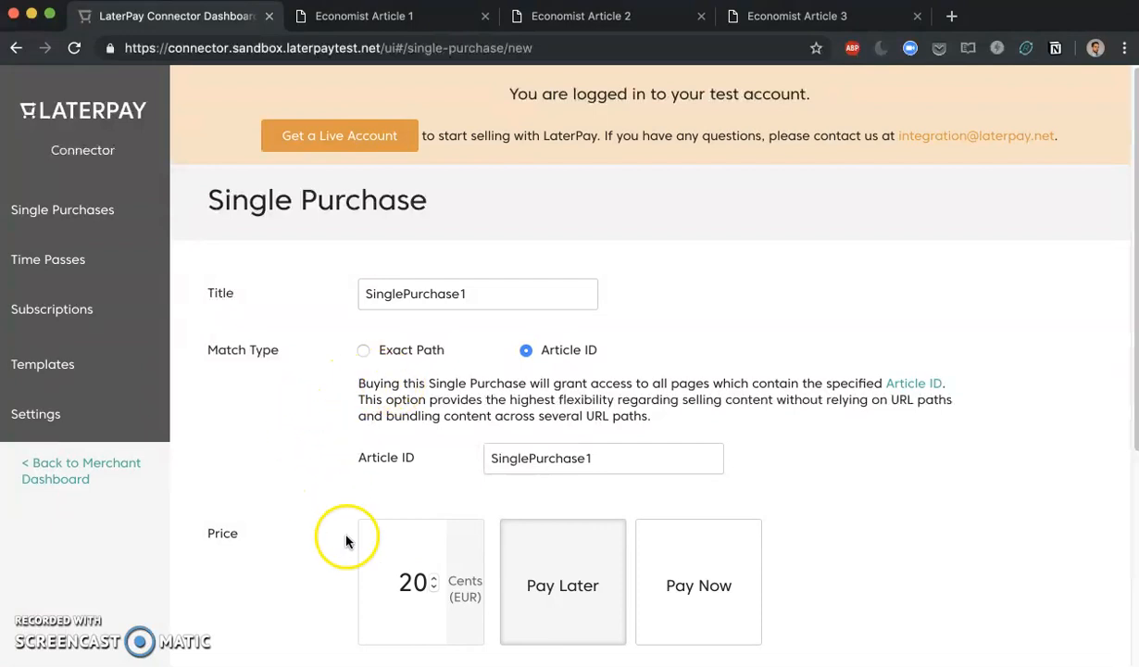
{"action": "scroll", "coordinate": [349, 552], "scroll_direction": "down", "scroll_amount": 5}
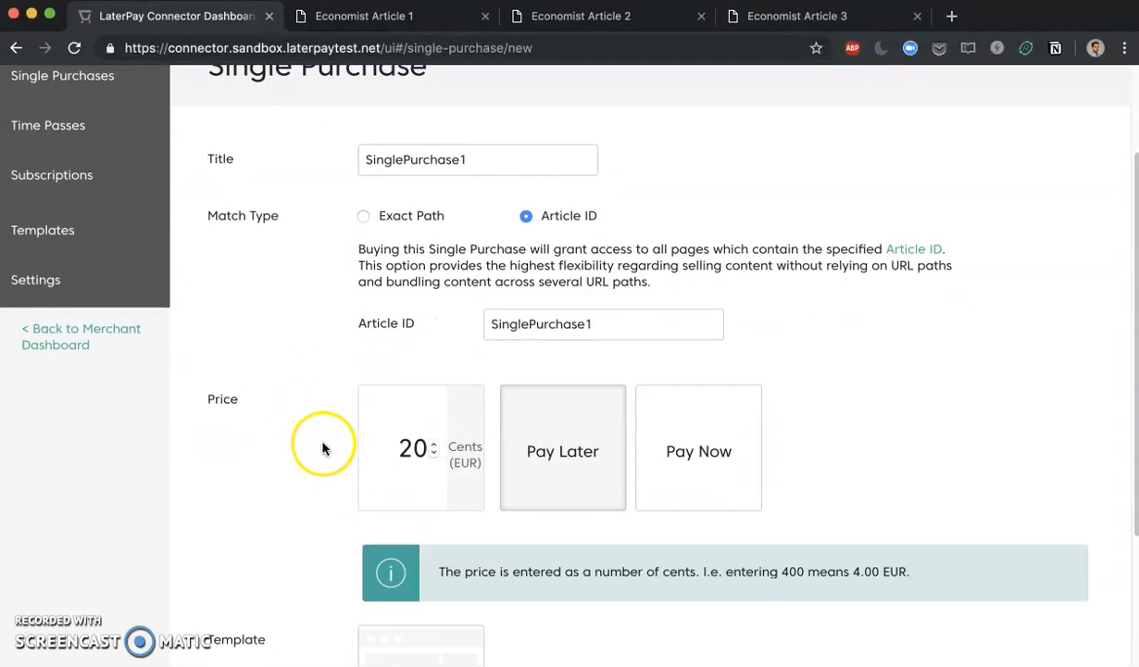
{"action": "left_click", "coordinate": [372, 422]}
{"action": "left_click", "coordinate": [254, 418]}
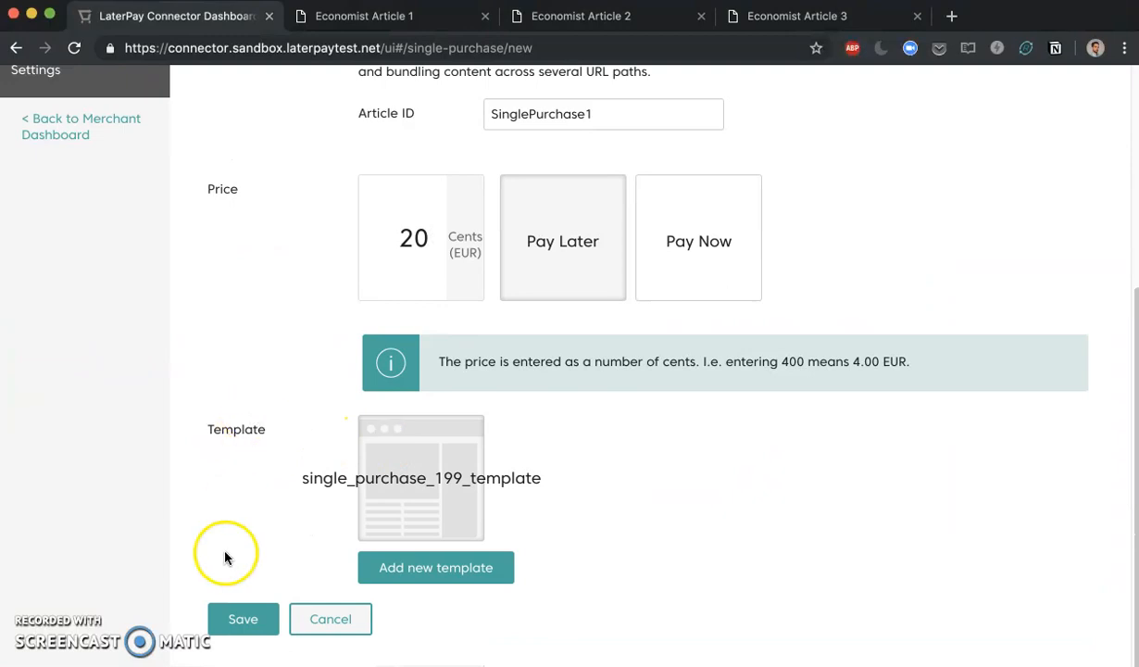
{"action": "left_click", "coordinate": [236, 618]}
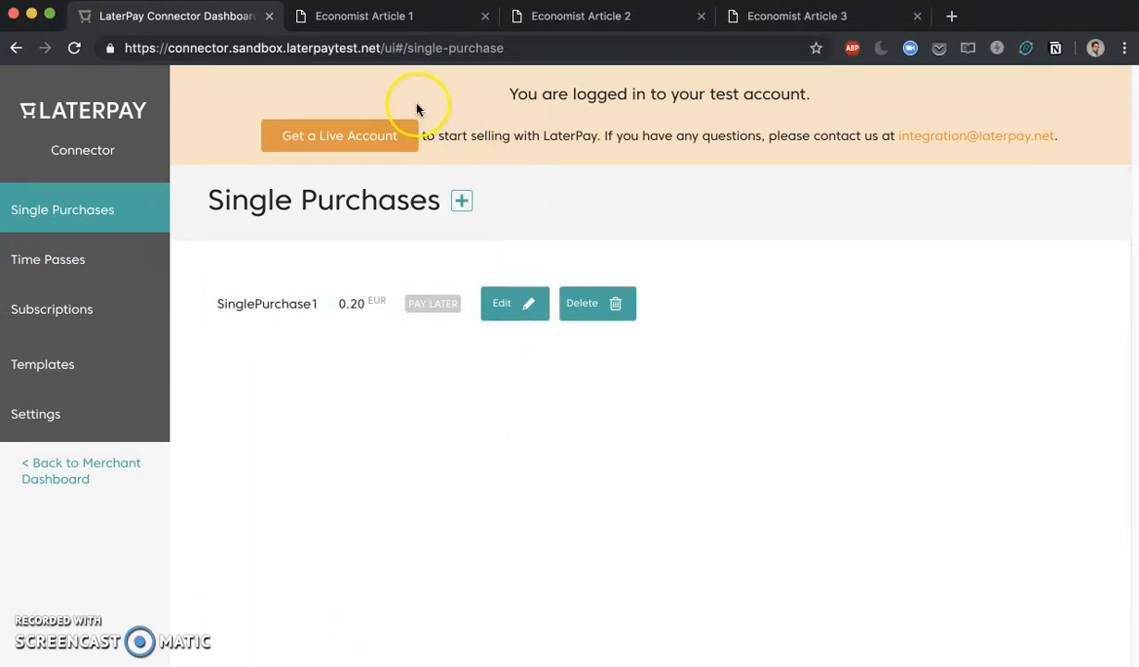
Reload the Economist Article 1, 2 and 3 pages to check which ones show the purchase overlay.
{"action": "left_click", "coordinate": [382, 24]}
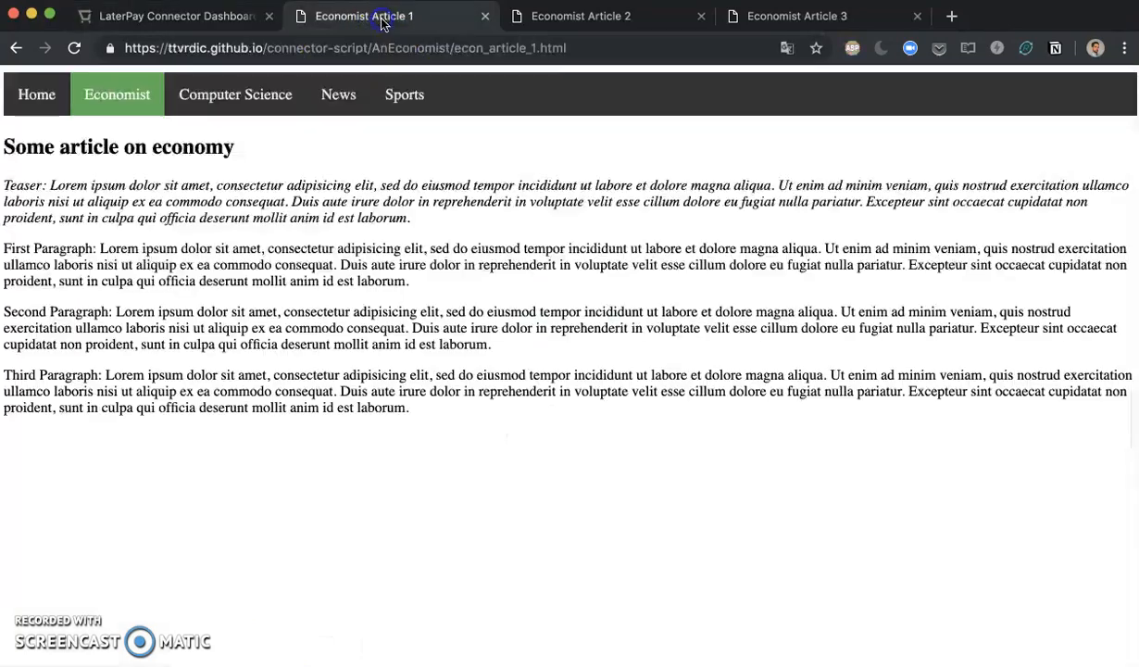
{"action": "right_click", "coordinate": [383, 24]}
{"action": "left_click", "coordinate": [400, 44]}
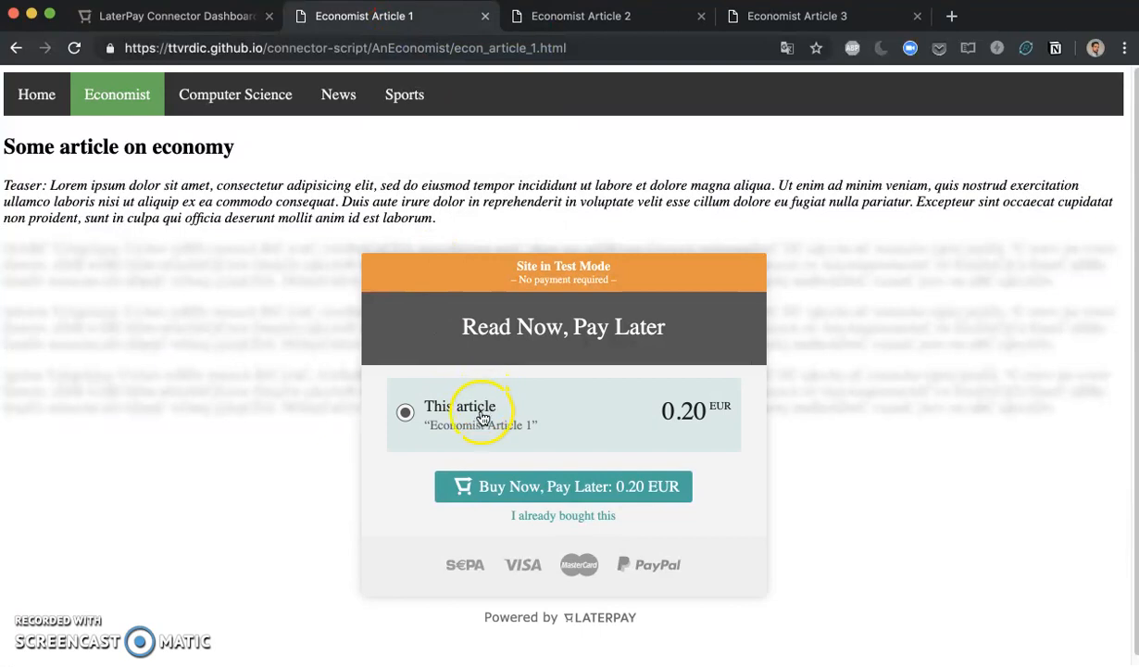
{"action": "left_click", "coordinate": [598, 22]}
{"action": "right_click", "coordinate": [600, 26]}
{"action": "left_click", "coordinate": [619, 56]}
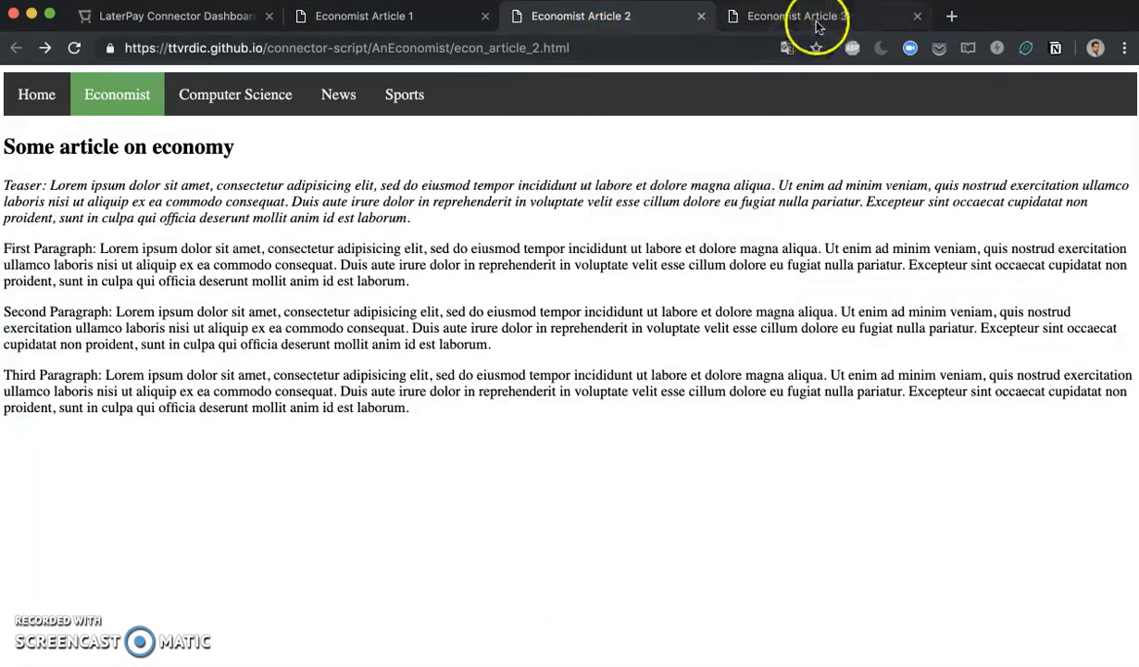
{"action": "left_click", "coordinate": [814, 20]}
{"action": "right_click", "coordinate": [817, 25]}
{"action": "left_click", "coordinate": [850, 56]}
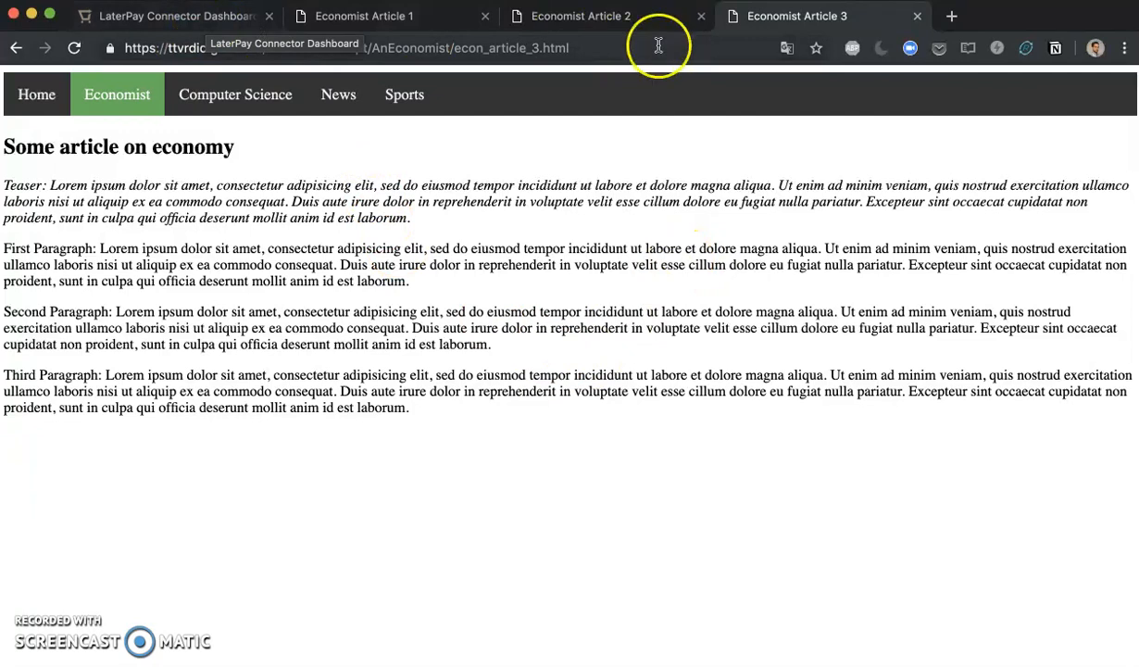
Return to the Connector dashboard and start another single purchase titled SinglePurchase2.
{"action": "left_click", "coordinate": [198, 17]}
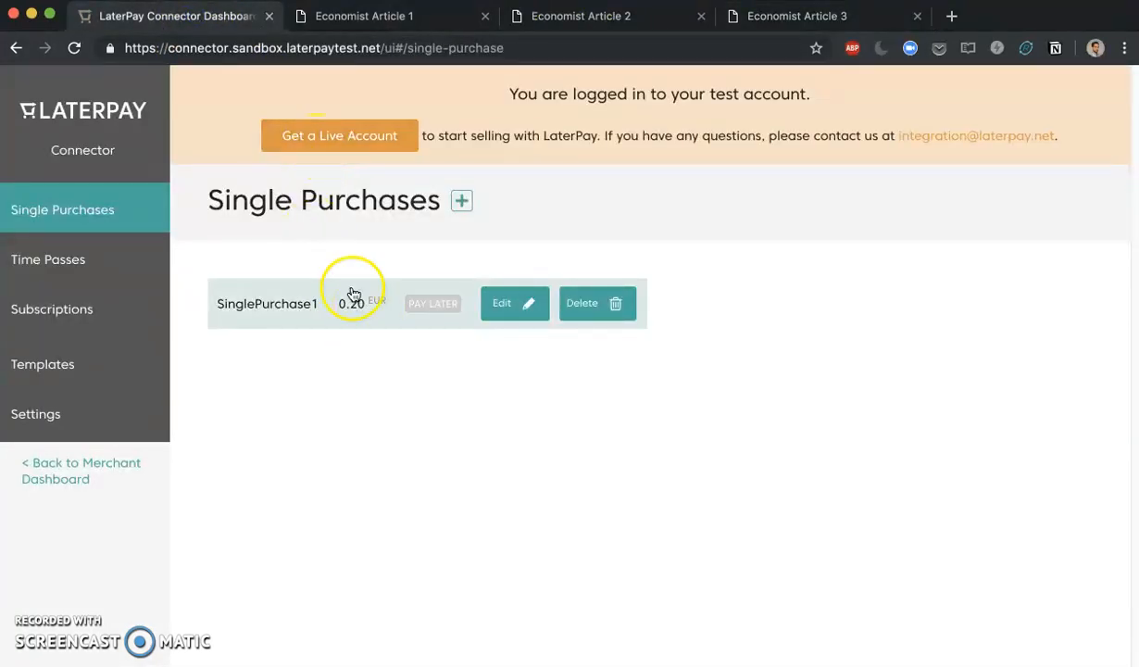
{"action": "left_click", "coordinate": [462, 202]}
{"action": "left_click", "coordinate": [398, 285]}
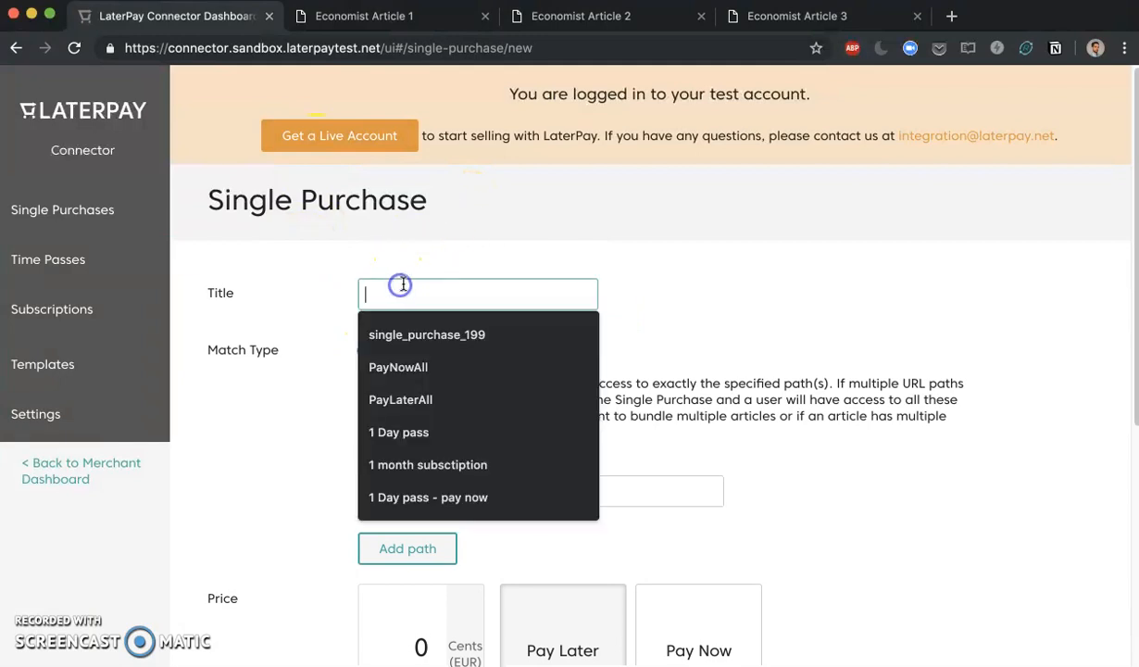
{"action": "type", "text": "Sin"}
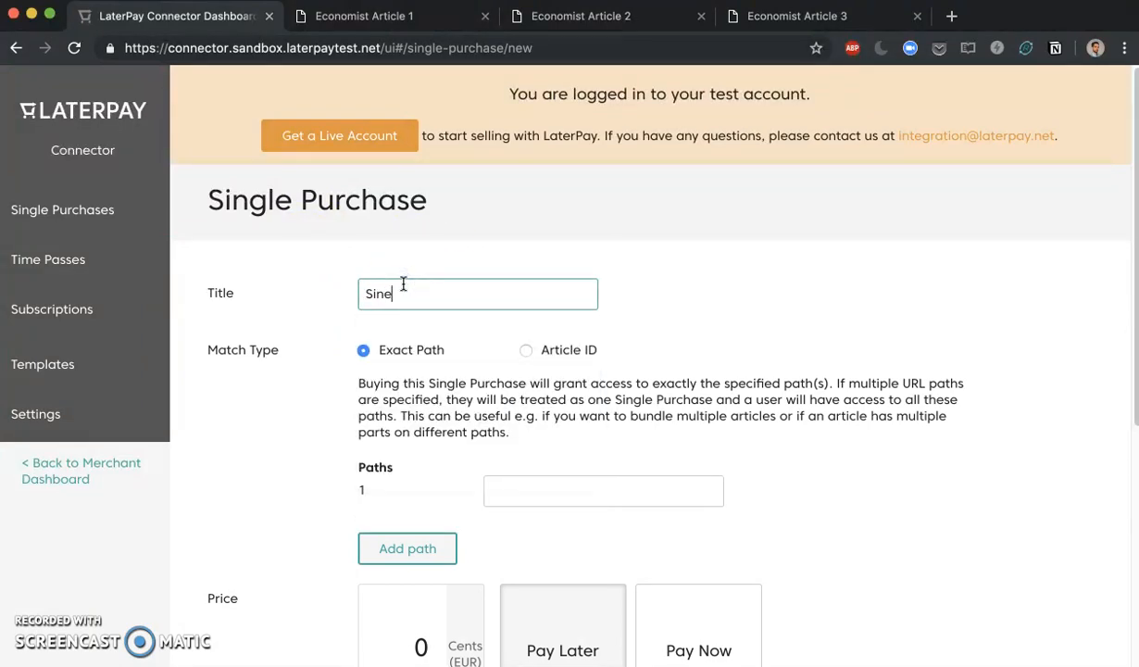
{"action": "type", "text": "glePurchase2"}
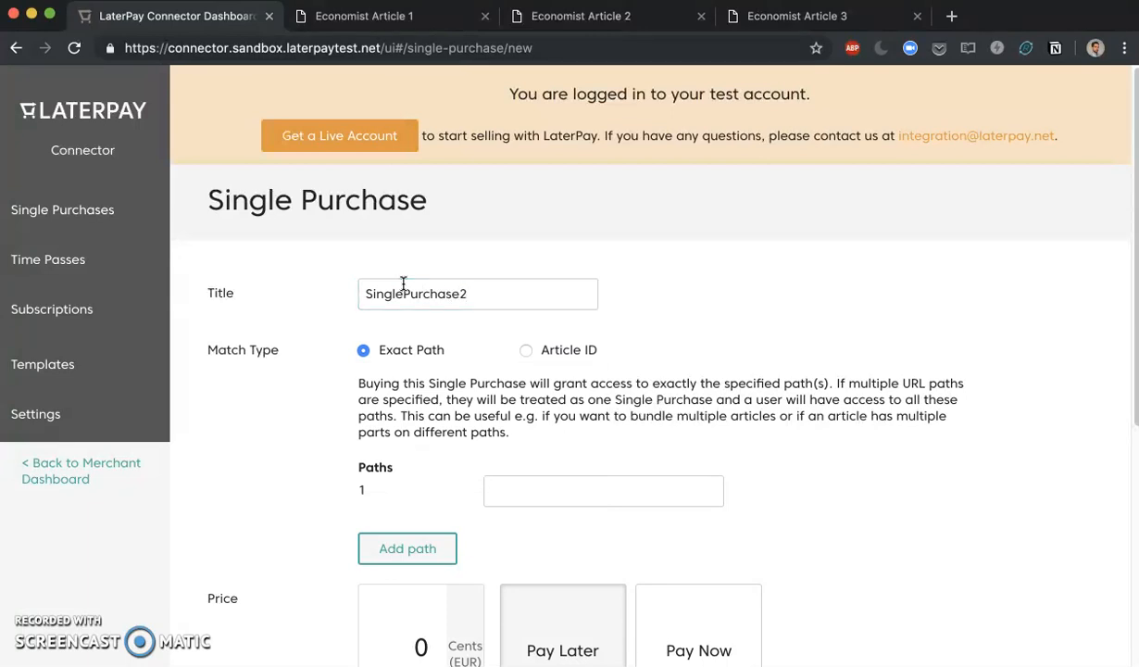
Match this second single purchase by Article ID, using SinglePurchase2 as the ID.
{"action": "left_click", "coordinate": [525, 352]}
{"action": "left_click", "coordinate": [580, 466]}
{"action": "type", "text": "SinglePurchase2"}
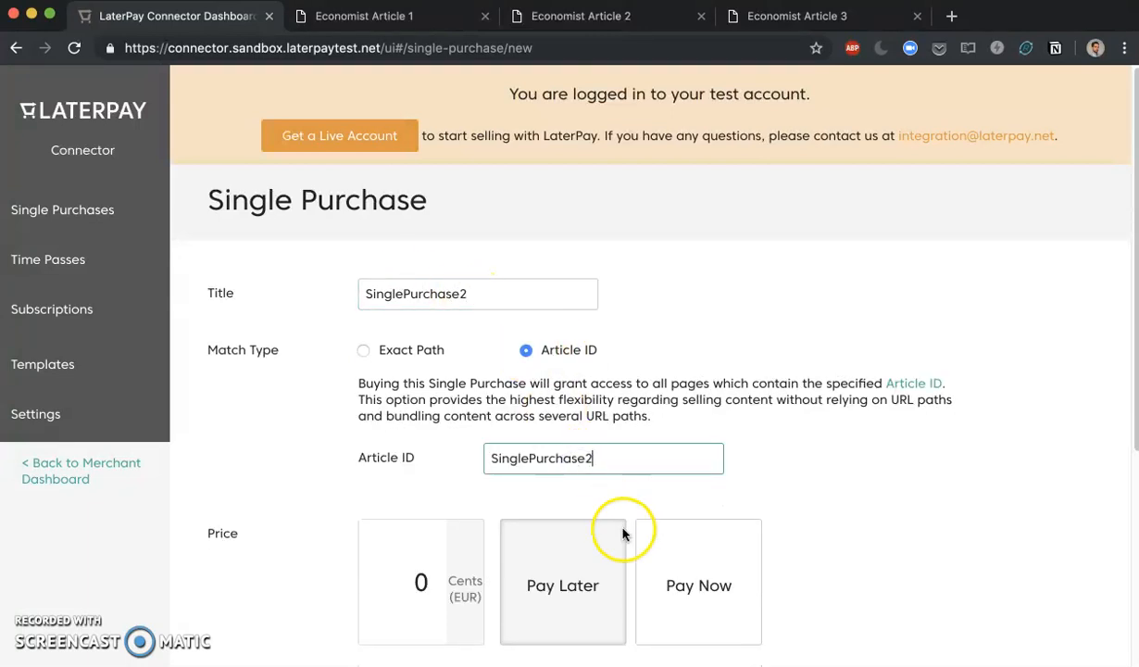
Set the price of SinglePurchase2 to 30 cents and save it.
{"action": "left_click", "coordinate": [404, 580]}
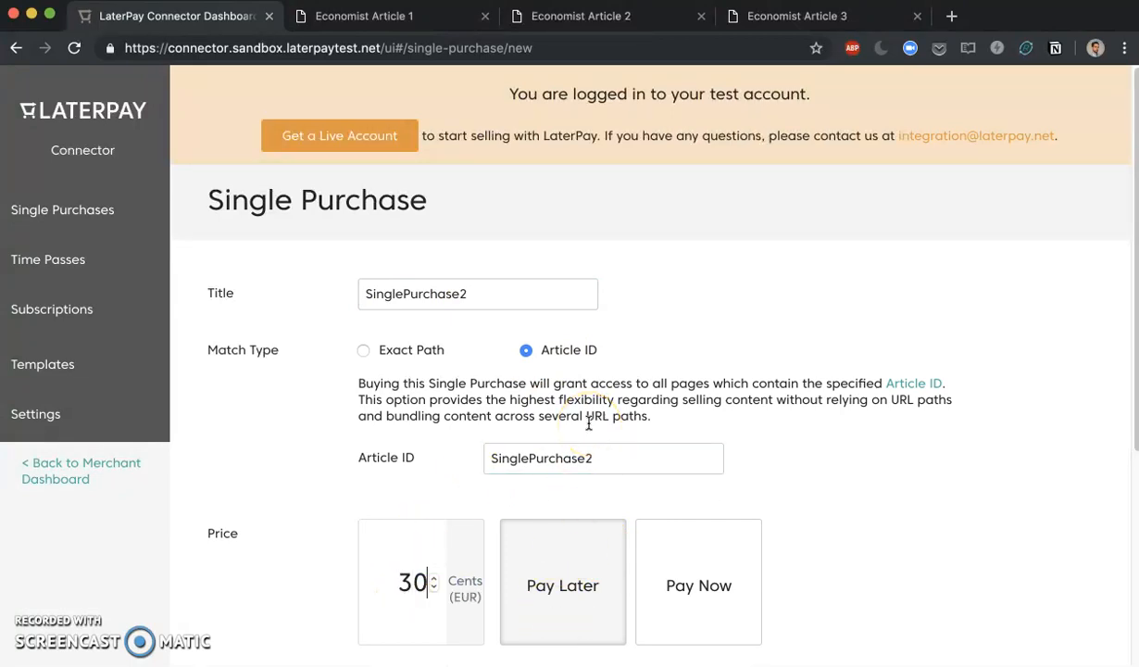
{"action": "scroll", "coordinate": [415, 592], "scroll_direction": "down", "scroll_amount": 4}
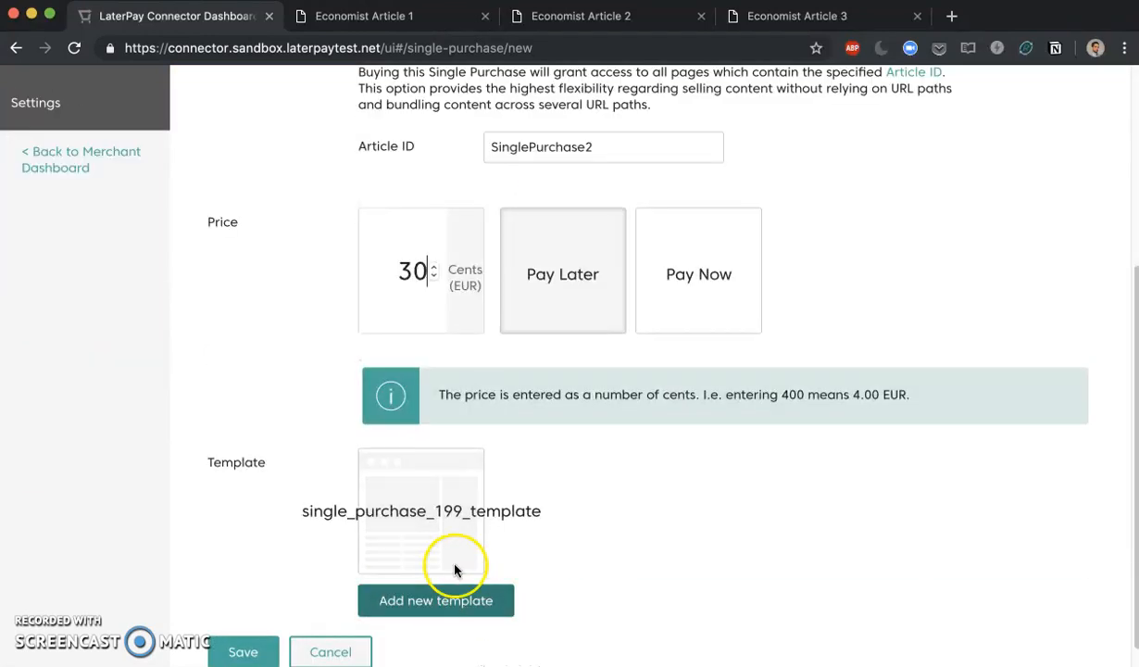
{"action": "left_click", "coordinate": [245, 650]}
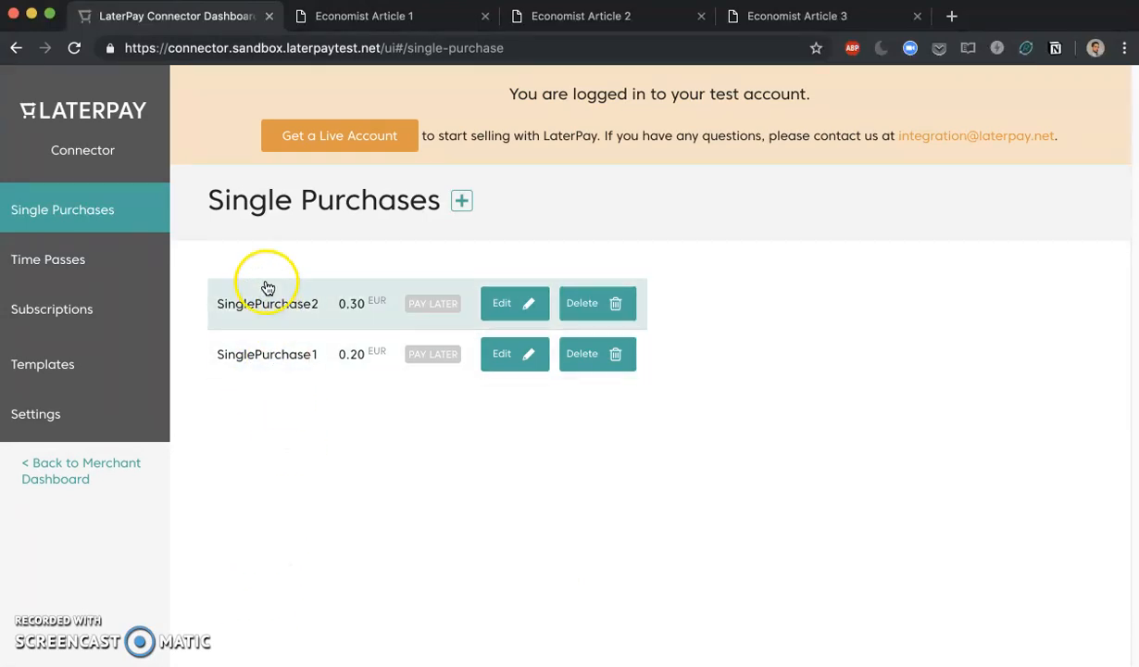
Reload the Economist Article 2 page to check its purchase overlay.
{"action": "left_click", "coordinate": [578, 19]}
{"action": "right_click", "coordinate": [579, 20]}
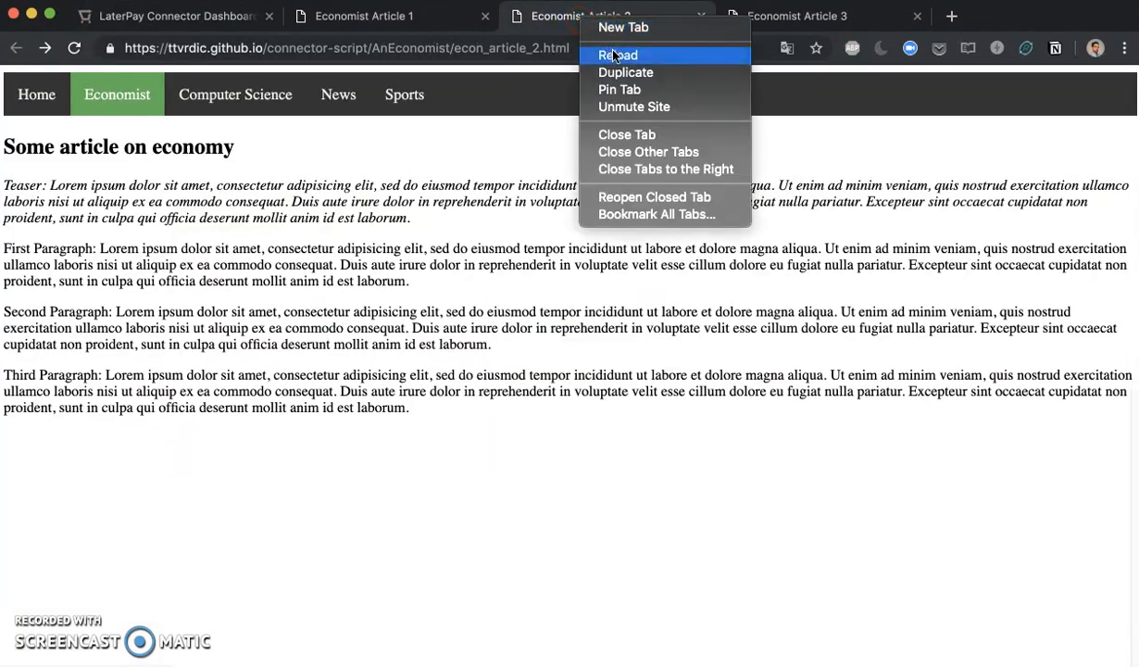
{"action": "left_click", "coordinate": [616, 55]}
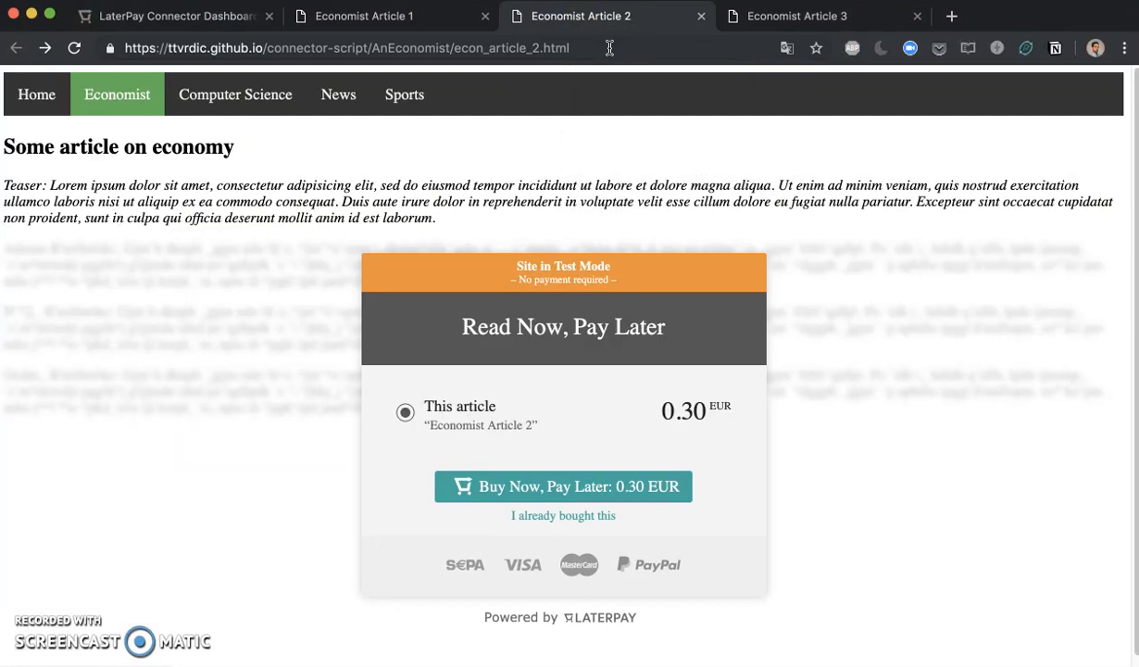
Return to the Connector dashboard and start a new single purchase titled SinglePurchase3.
{"action": "left_click", "coordinate": [222, 28]}
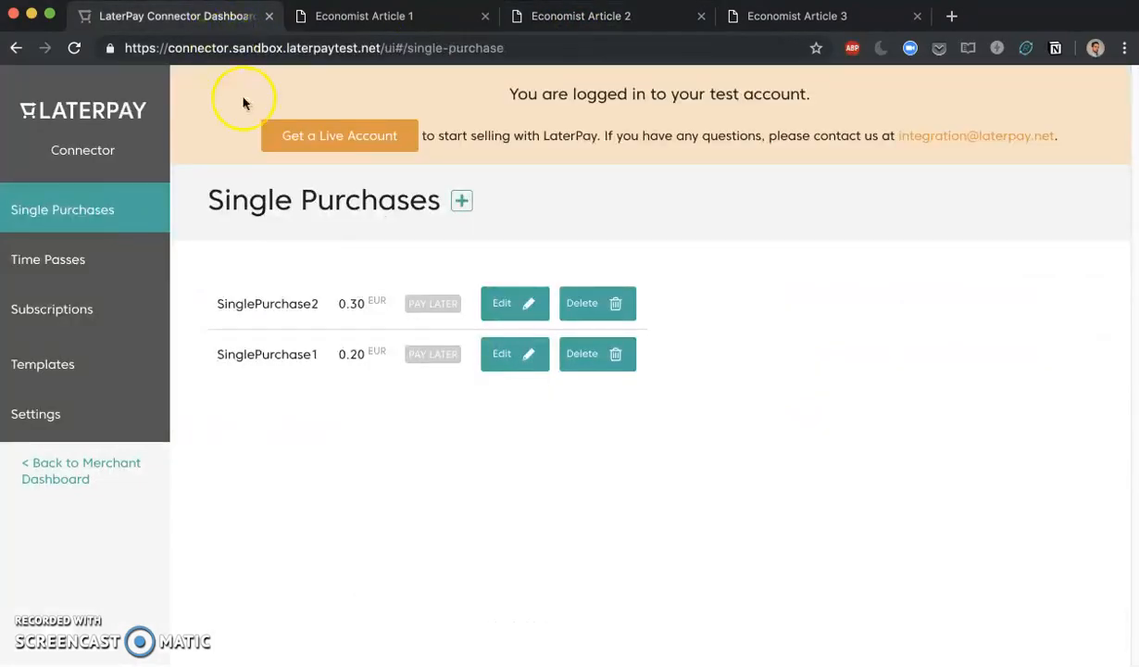
{"action": "left_click", "coordinate": [462, 203]}
{"action": "left_click", "coordinate": [437, 287]}
{"action": "type", "text": "SinglePurchase2"}
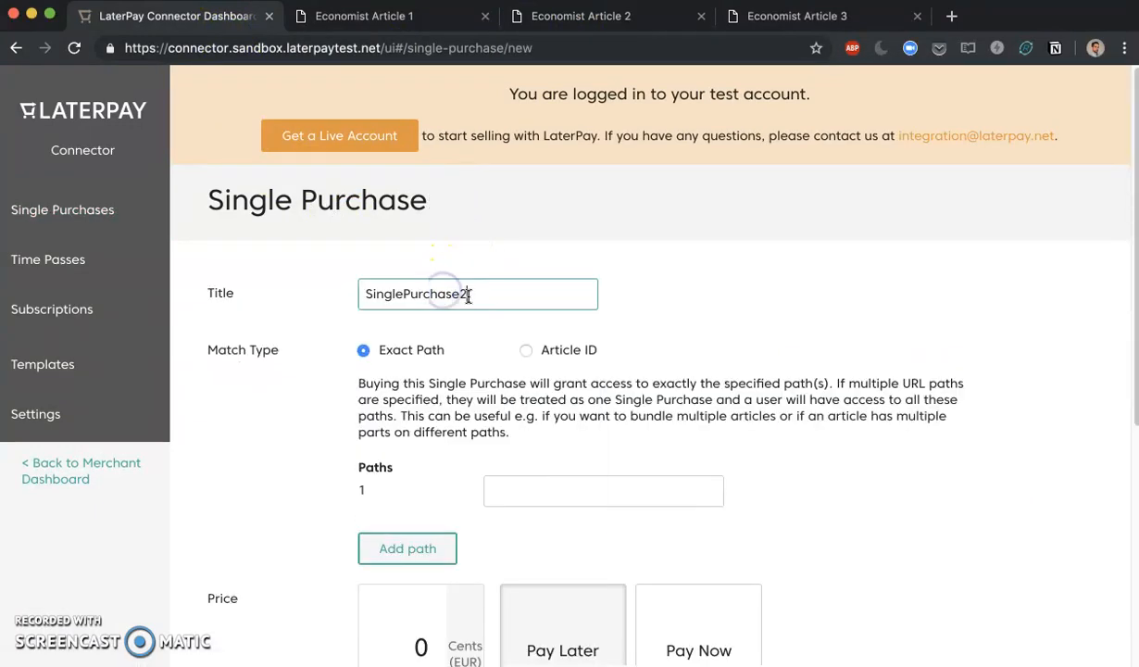
Match this third single purchase by Article ID, using SinglePurchase3 as the ID.
{"action": "left_click", "coordinate": [537, 491]}
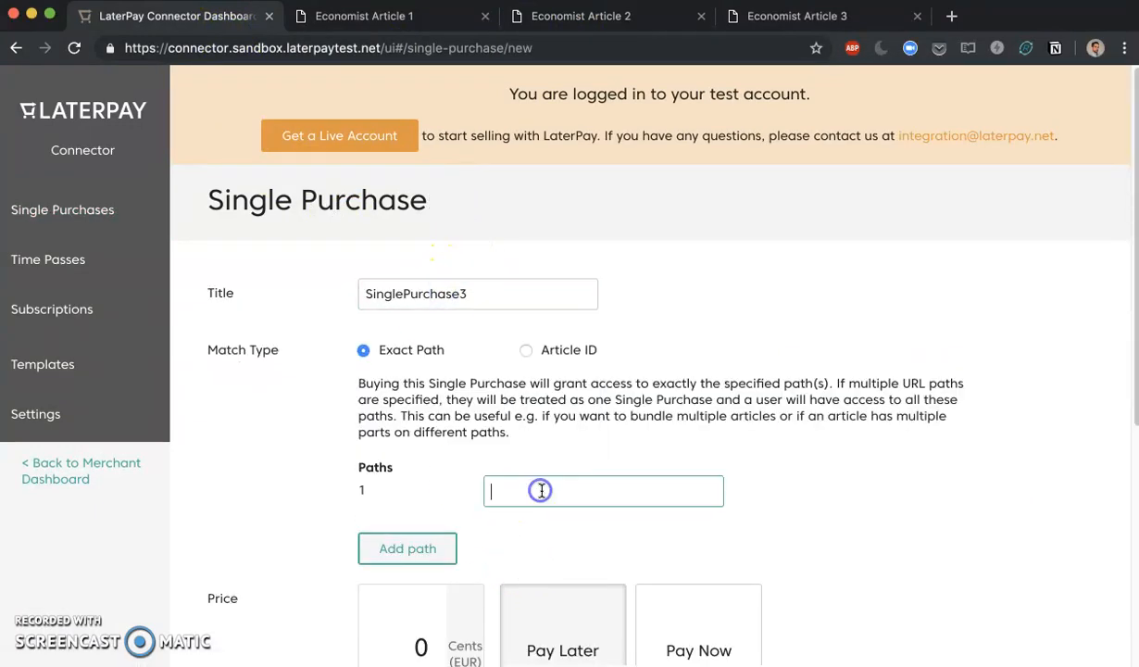
{"action": "left_click", "coordinate": [527, 350]}
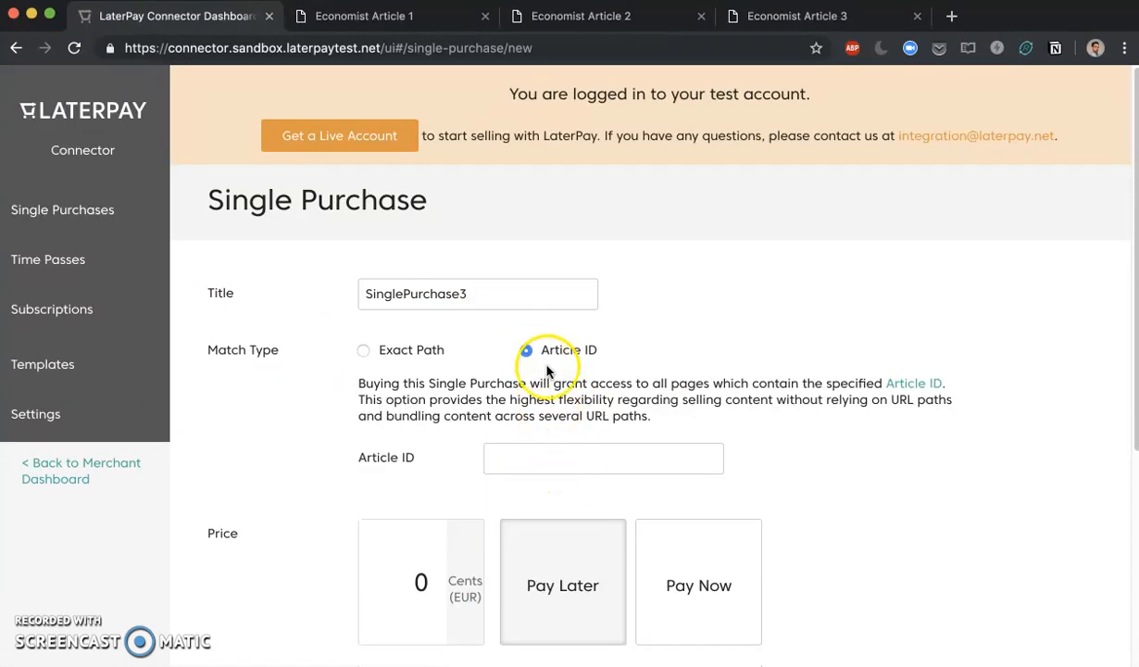
{"action": "left_click", "coordinate": [557, 451]}
{"action": "type", "text": "SinglePurchase2"}
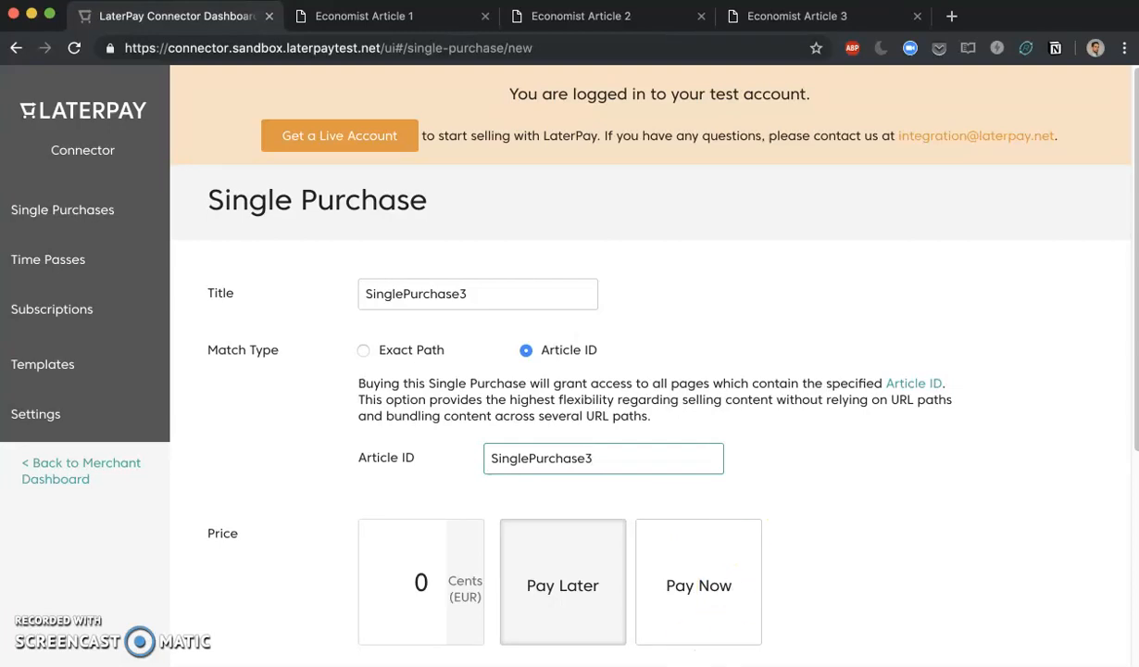
Set the price of SinglePurchase3 to 50 cents with the single_purchase_199_template template and save it.
{"action": "left_click_drag", "start_coordinate": [393, 594], "coordinate": [436, 595]}
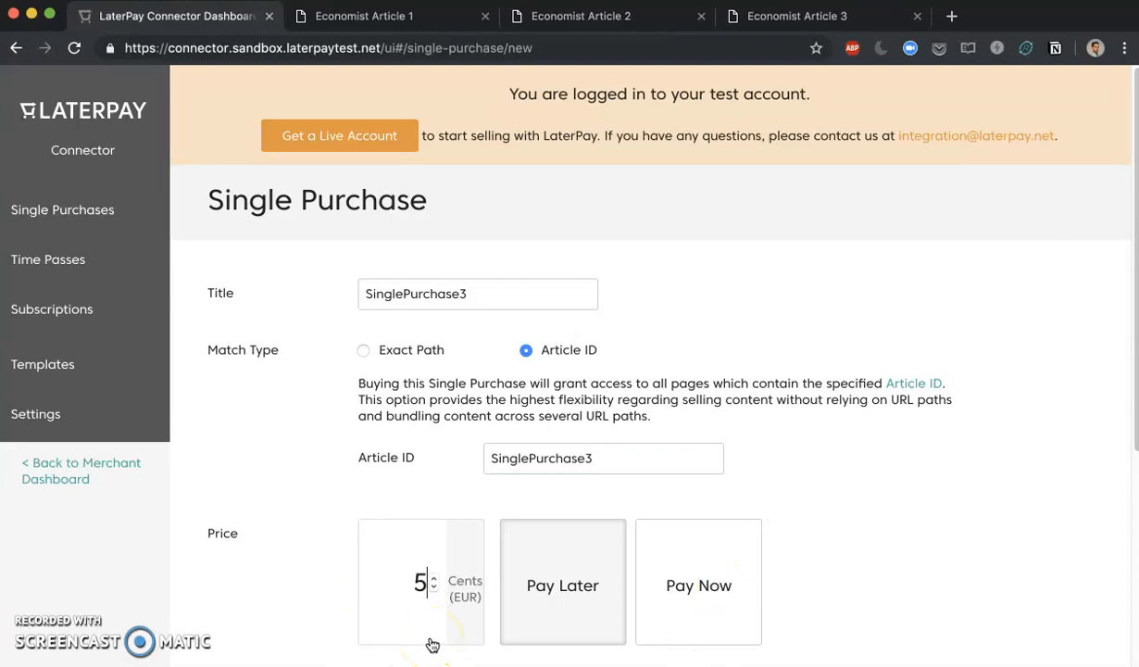
{"action": "scroll", "coordinate": [427, 653], "scroll_direction": "down", "scroll_amount": 5}
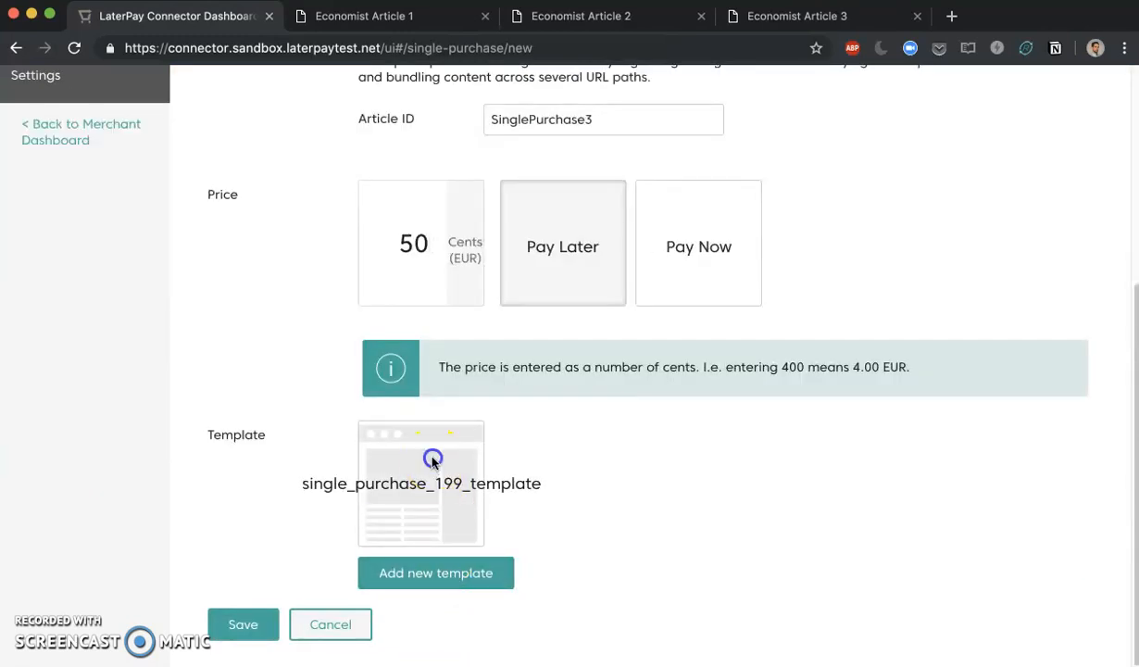
{"action": "left_click", "coordinate": [243, 624]}
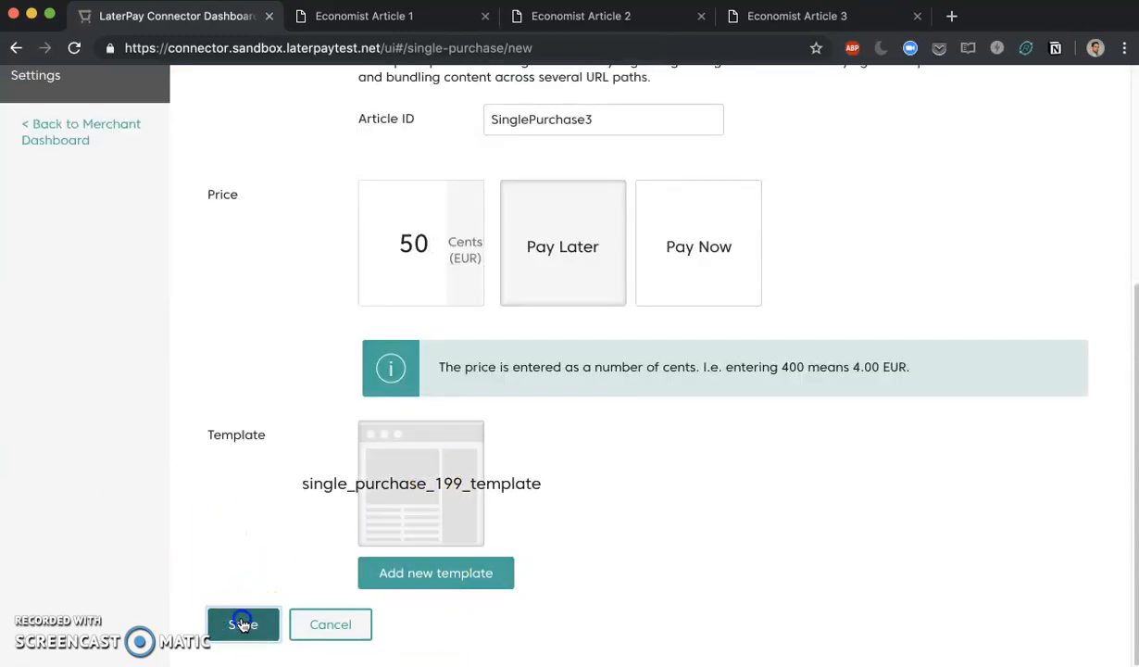
Reload the Economist Article 3 page and compare the purchase overlays across the three article pages.
{"action": "right_click", "coordinate": [848, 17]}
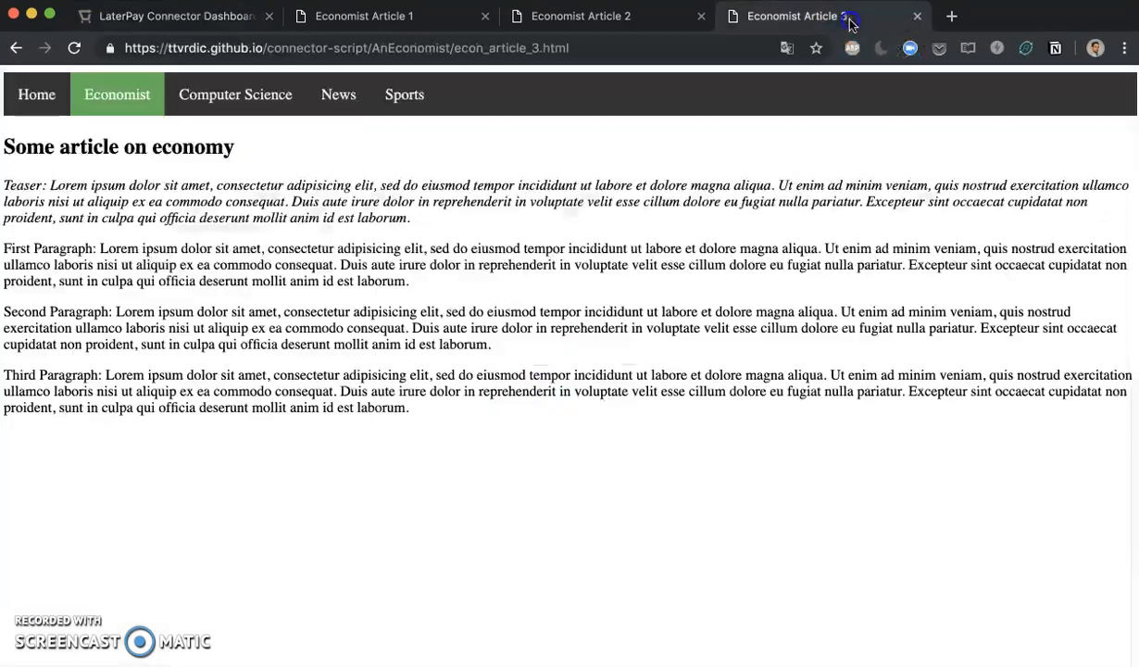
{"action": "left_click", "coordinate": [879, 54]}
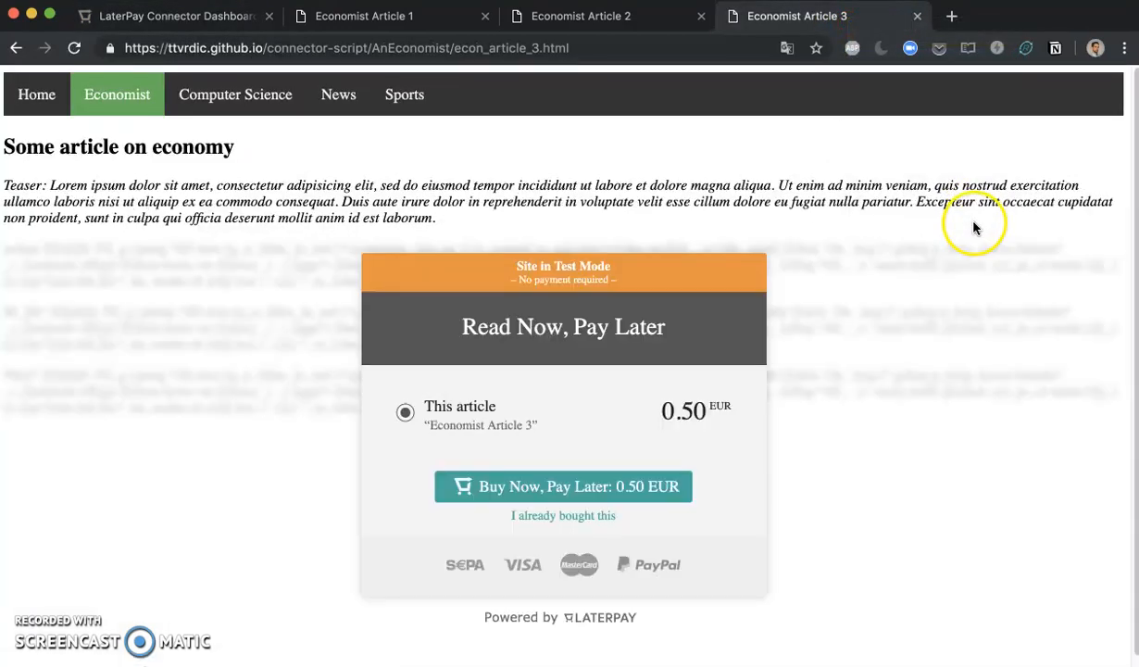
{"action": "left_click", "coordinate": [405, 19]}
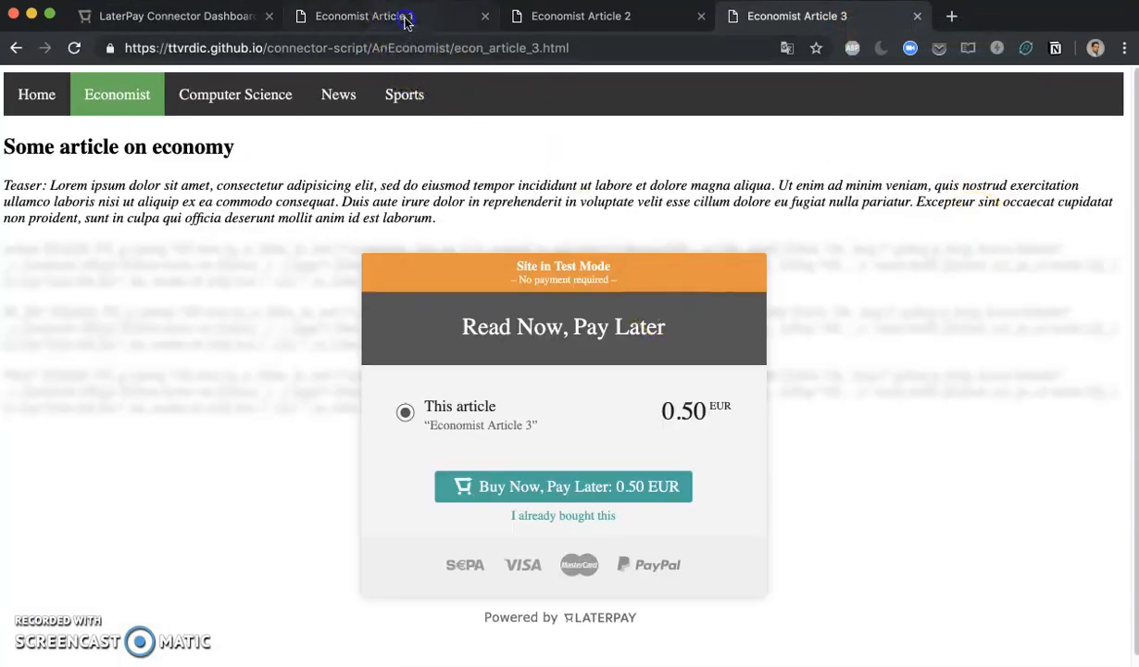
{"action": "left_click", "coordinate": [569, 20]}
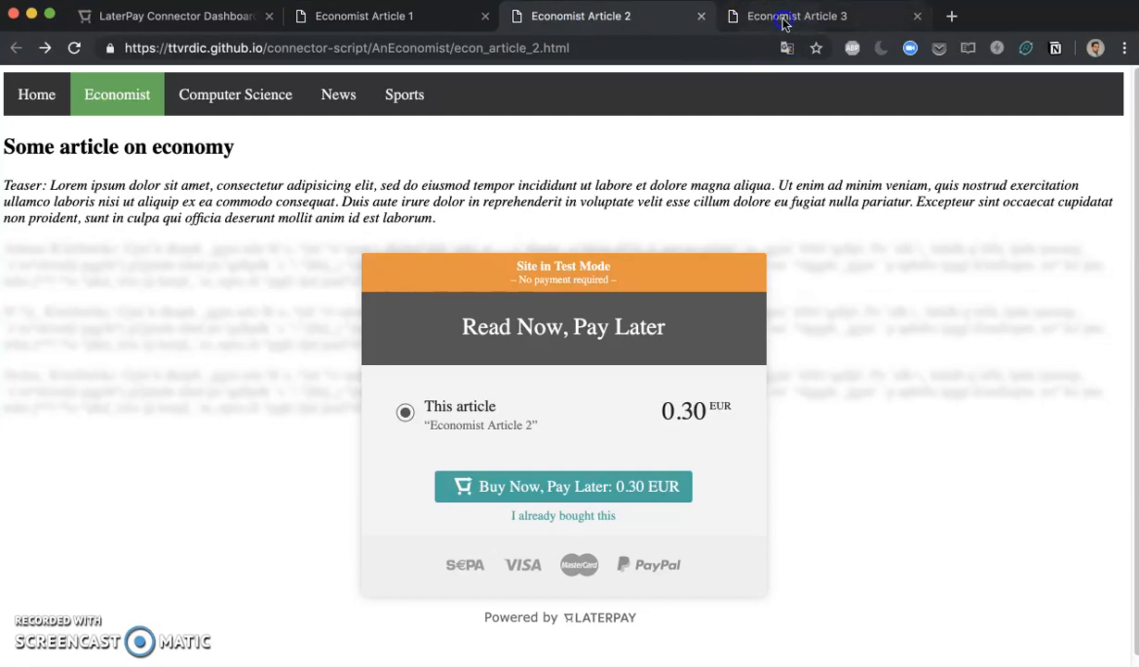
{"action": "left_click", "coordinate": [783, 20]}
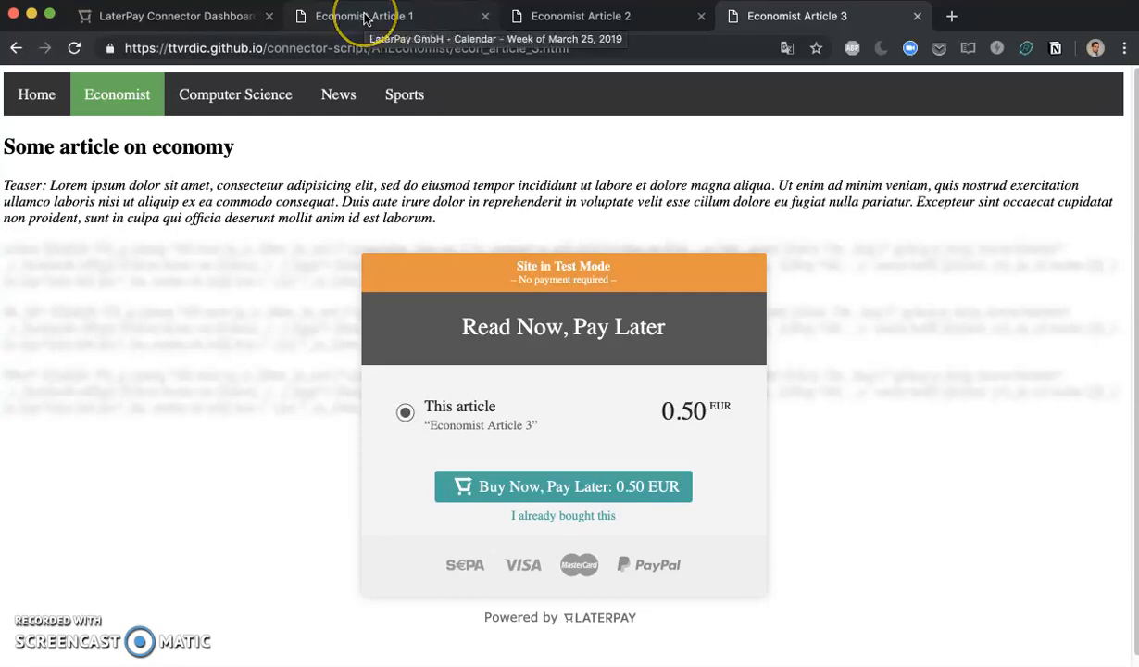
Switch to the text editor to review the articleId in Economist Article 2's HTML source, and return to the browser.
{"action": "key", "text": "super+Tab"}
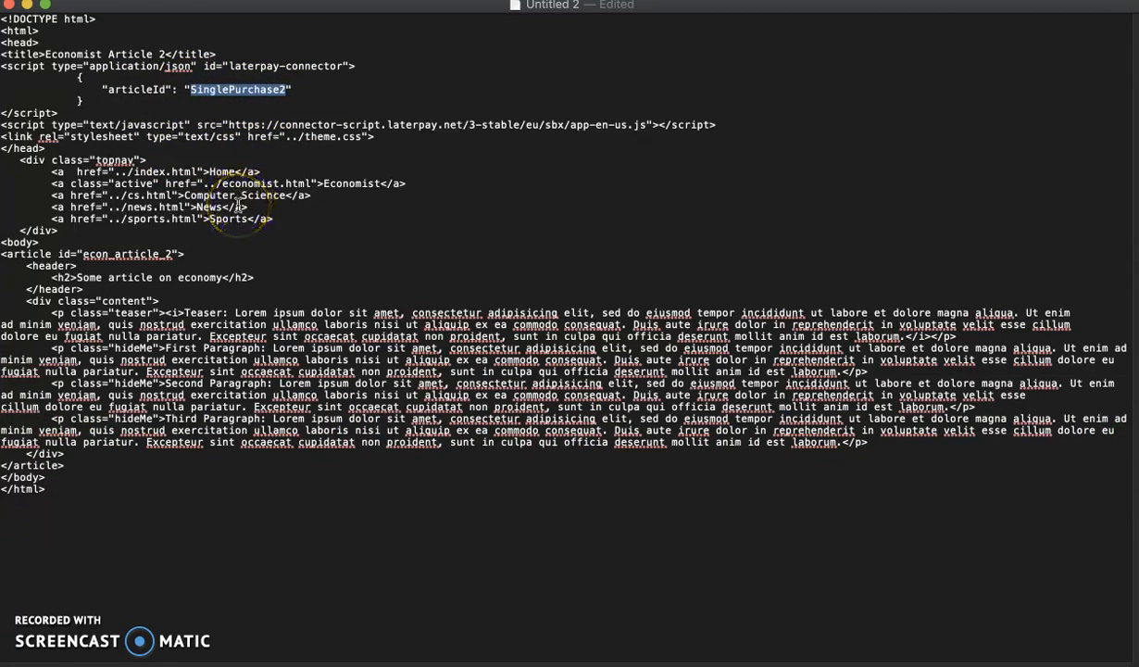
{"action": "key", "text": "super+Tab"}
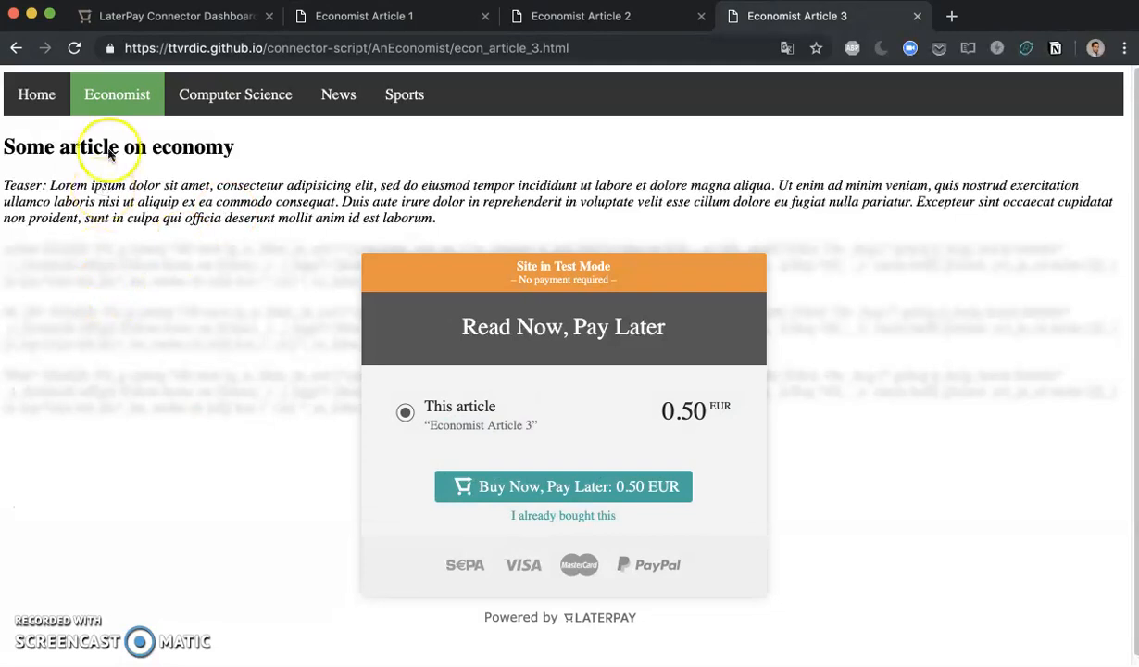